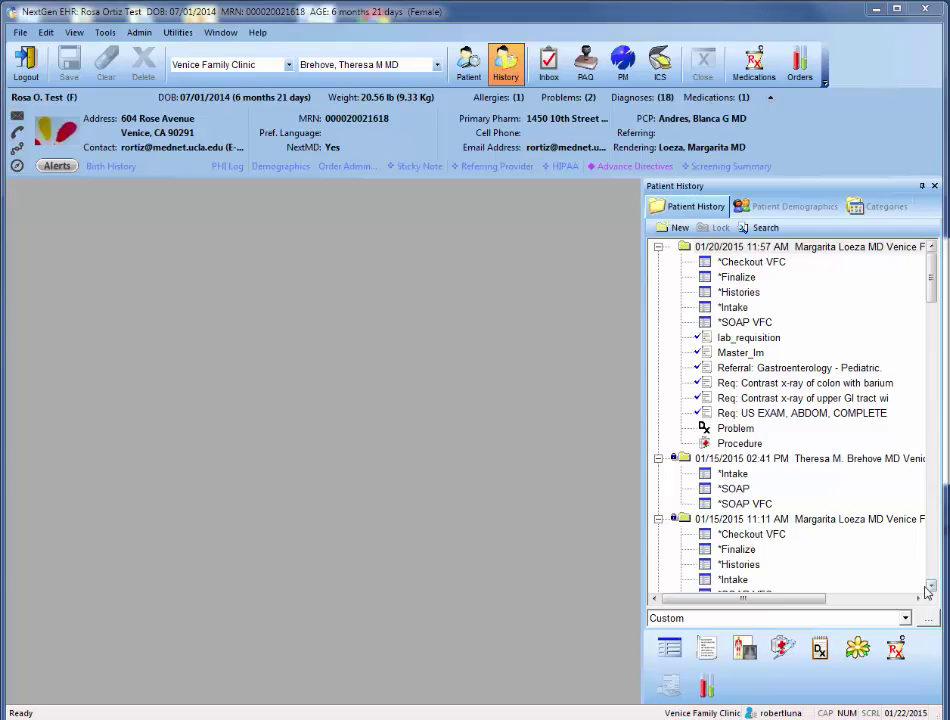
# Add a new addendum encounter to the locked 01/15/2015 11:11 AM encounter in the patient history.
pyautogui.click(929, 588)
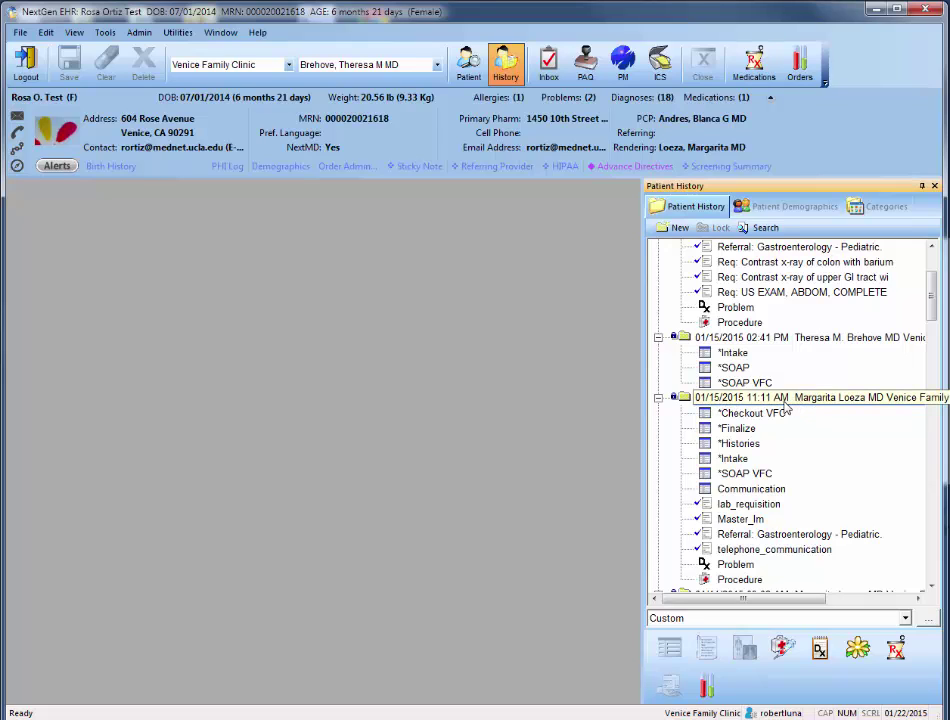
pyautogui.click(722, 399)
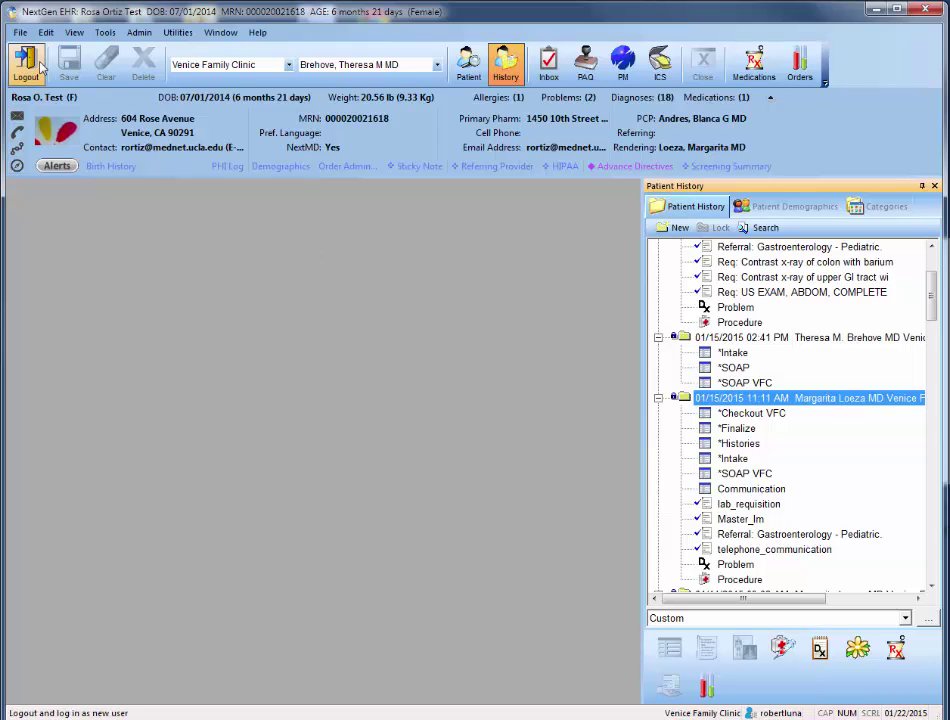
pyautogui.click(20, 32)
pyautogui.moveTo(34, 48)
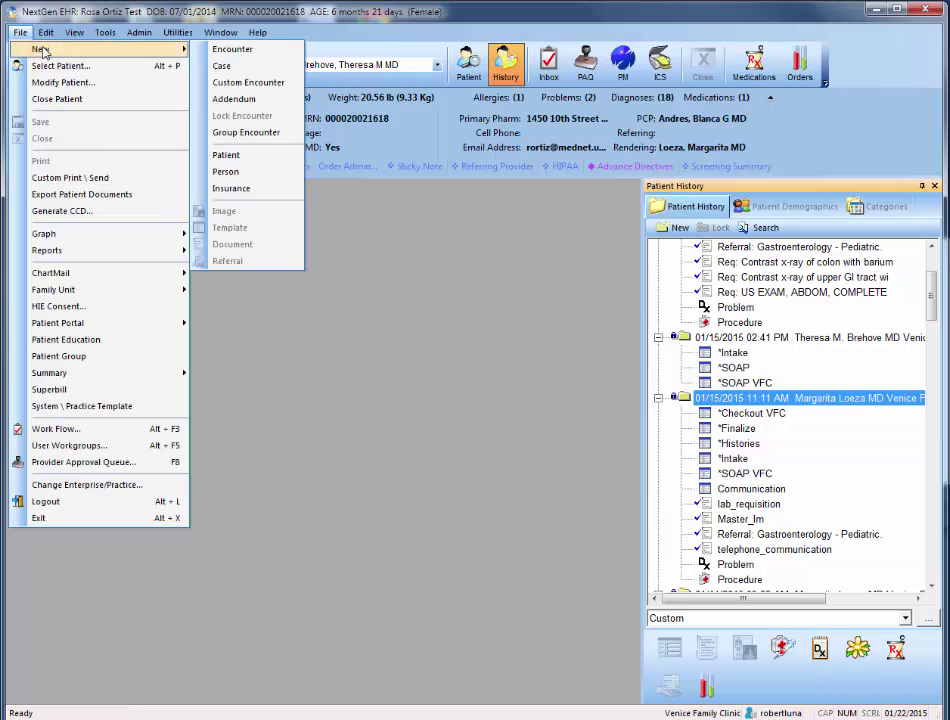
pyautogui.click(230, 97)
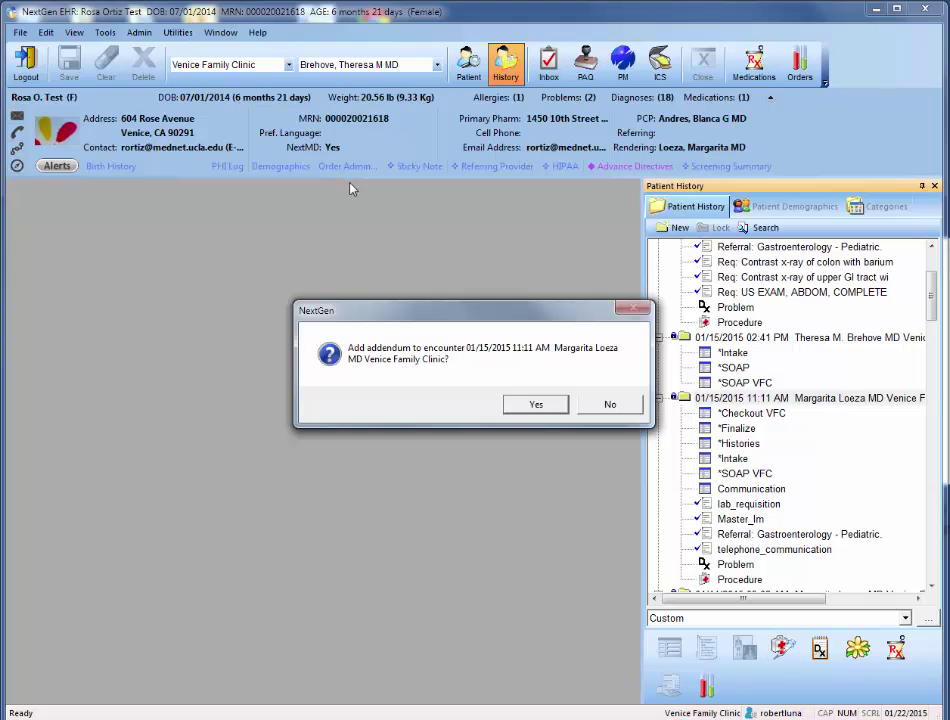
pyautogui.click(516, 405)
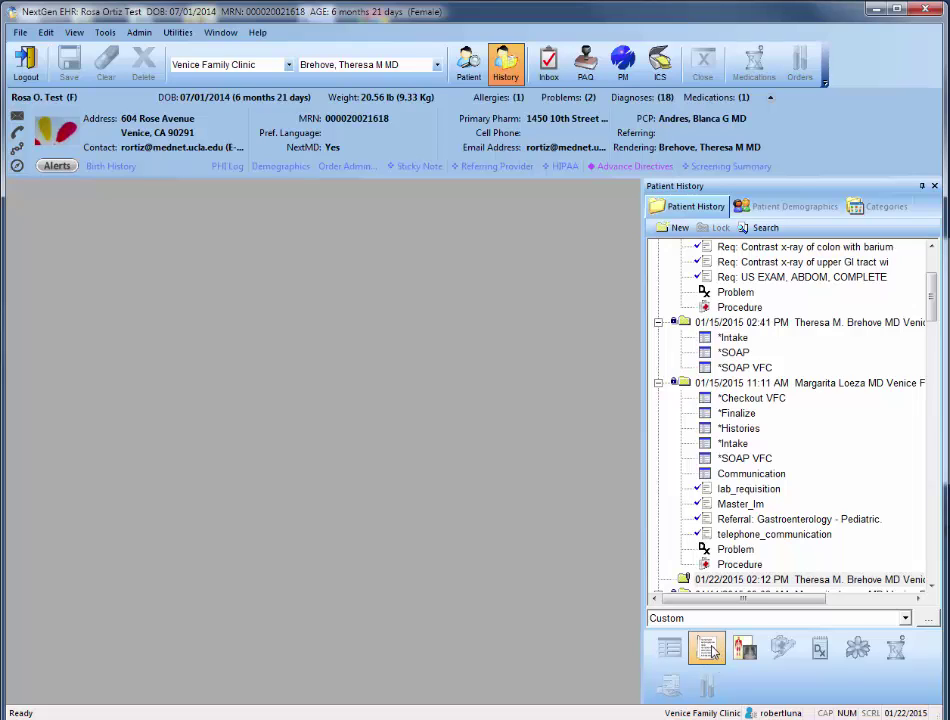
# Generate a document for the new addendum encounter using the "addendum" format.
pyautogui.click(712, 651)
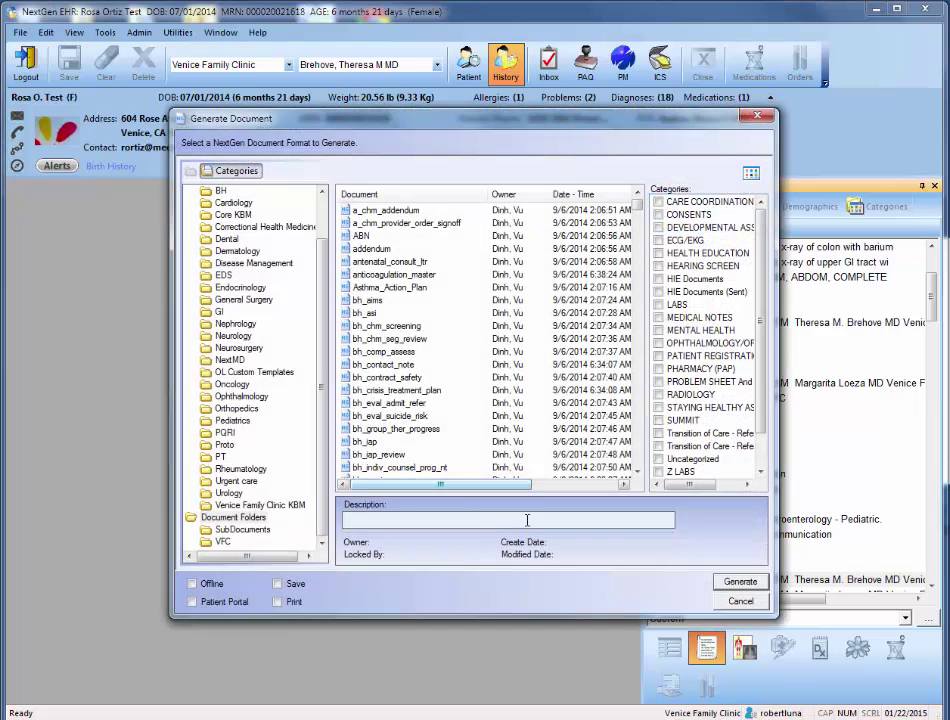
pyautogui.click(383, 250)
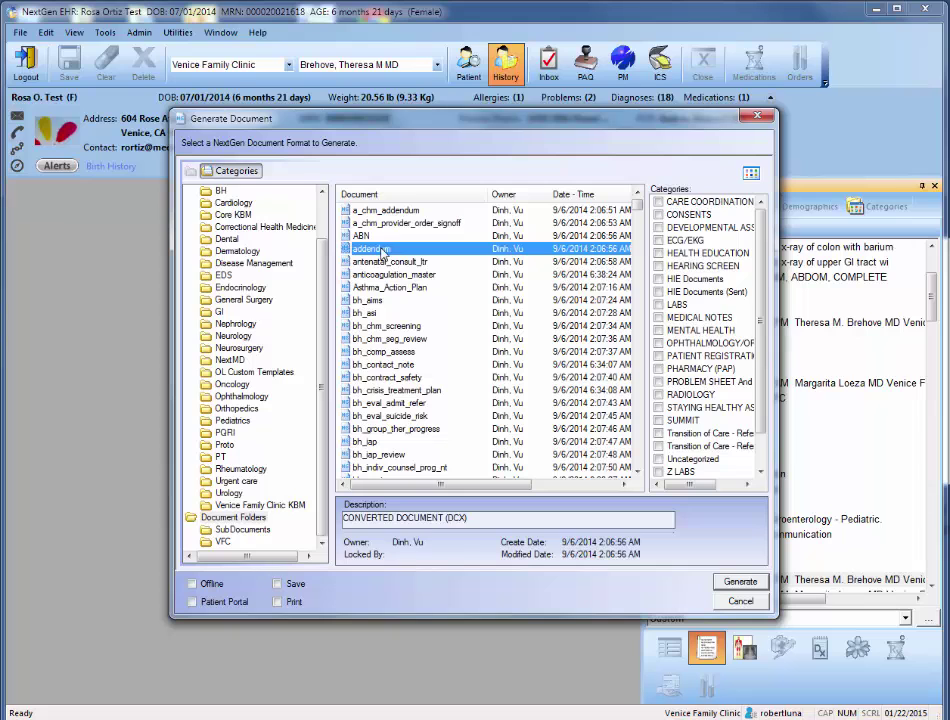
pyautogui.click(741, 582)
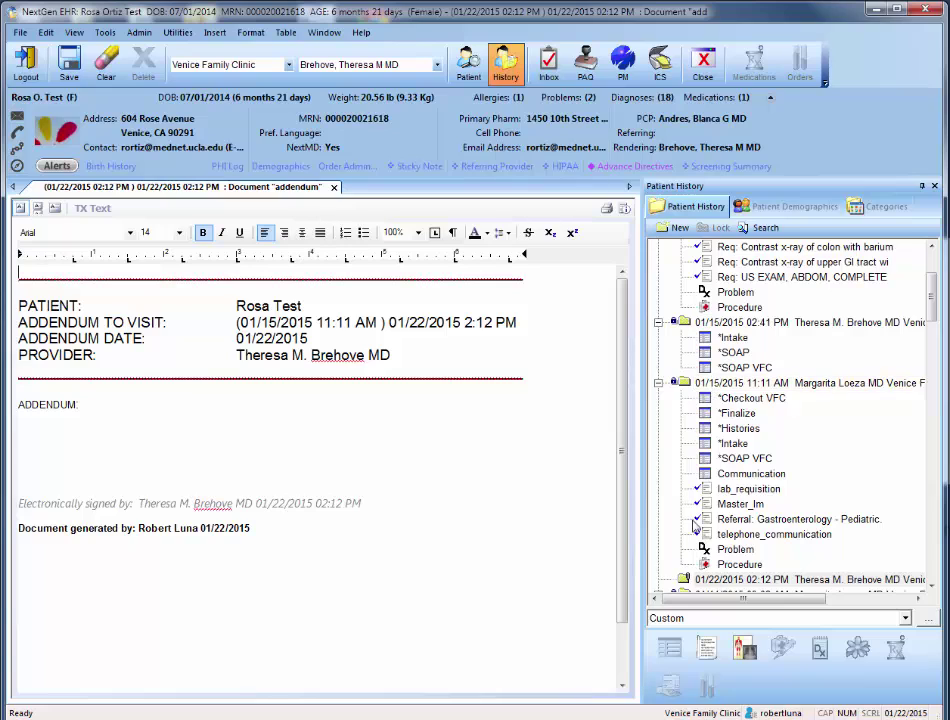
# Enter "We received the lab CXR results from Marina ER. Everything was nml." below the ADDENDUM heading of the document.
pyautogui.click(932, 588)
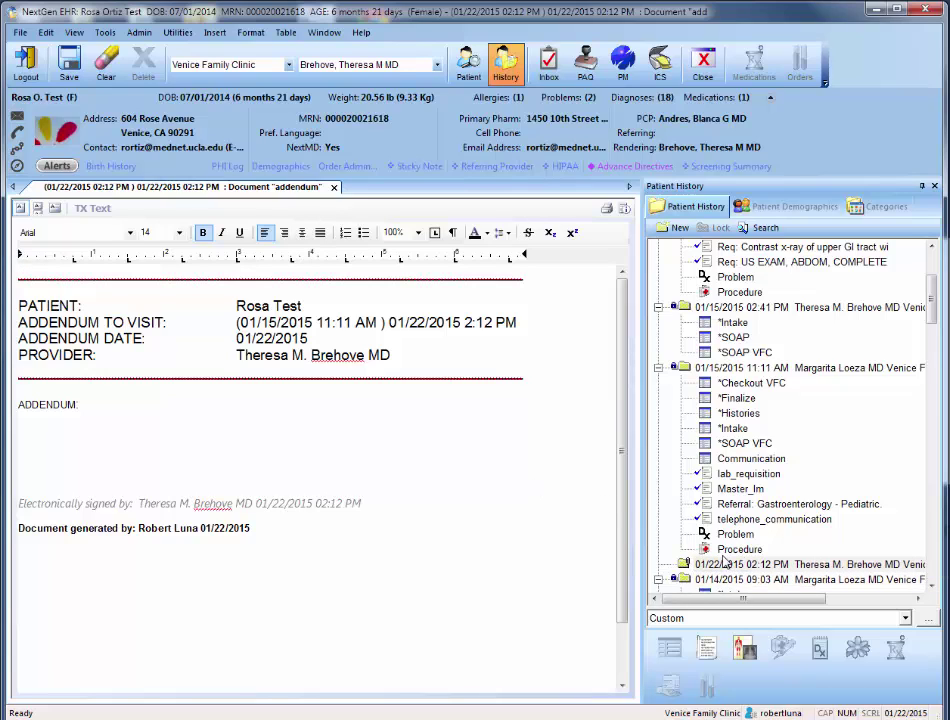
pyautogui.click(24, 444)
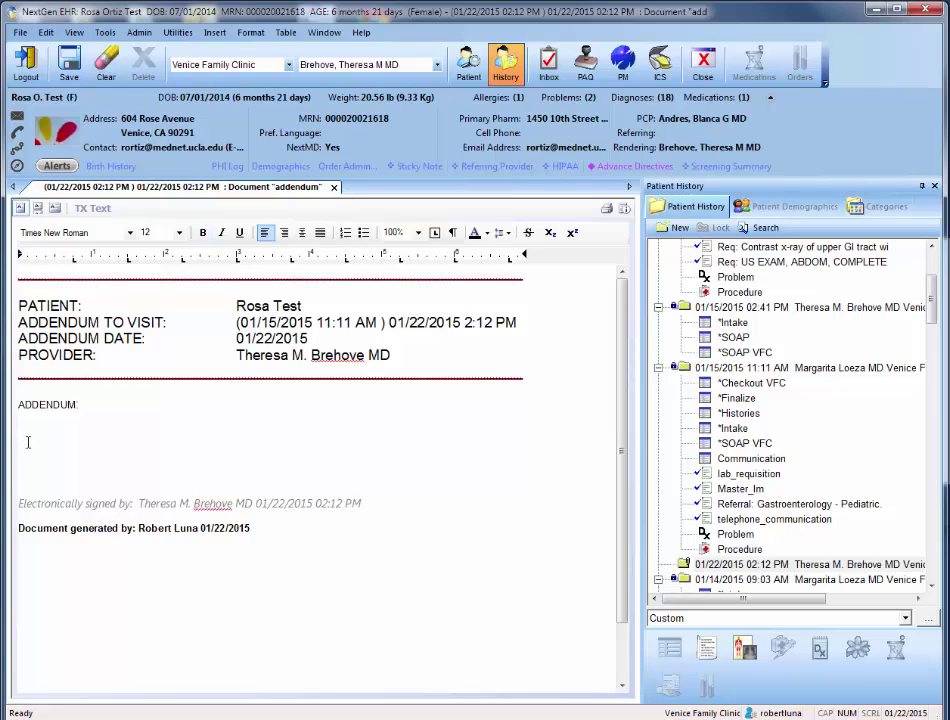
pyautogui.write('We ')
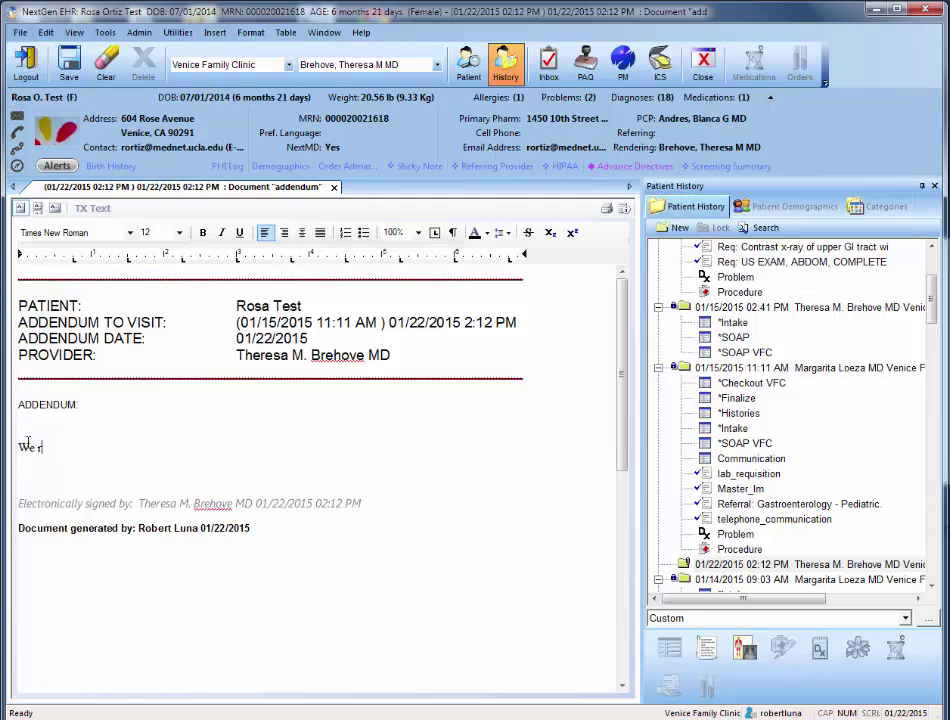
pyautogui.write('received the lab CXR results f')
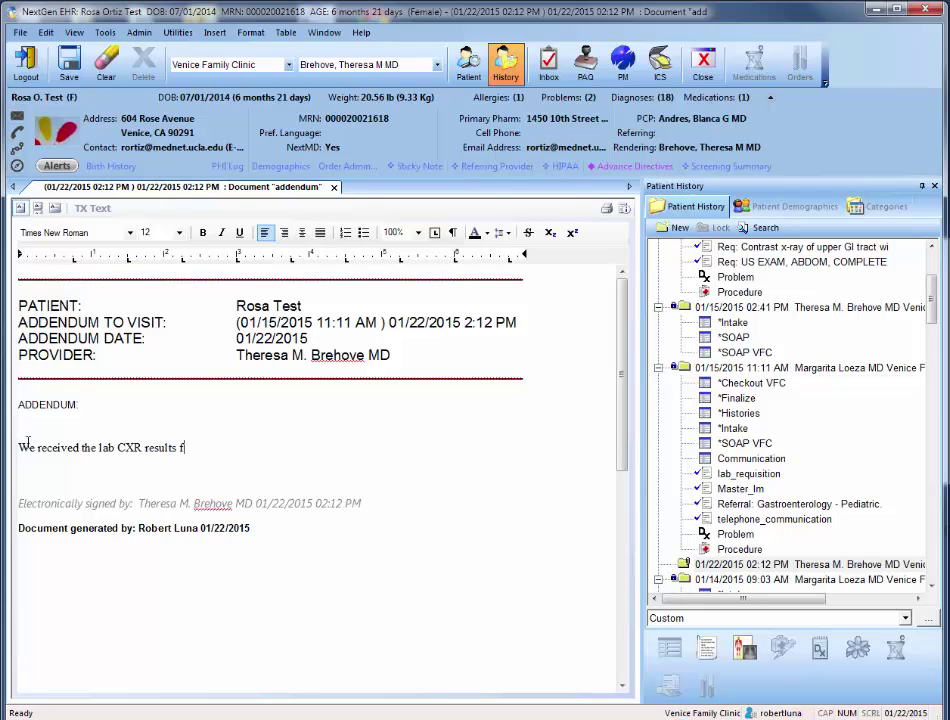
pyautogui.write('rom Marina E')
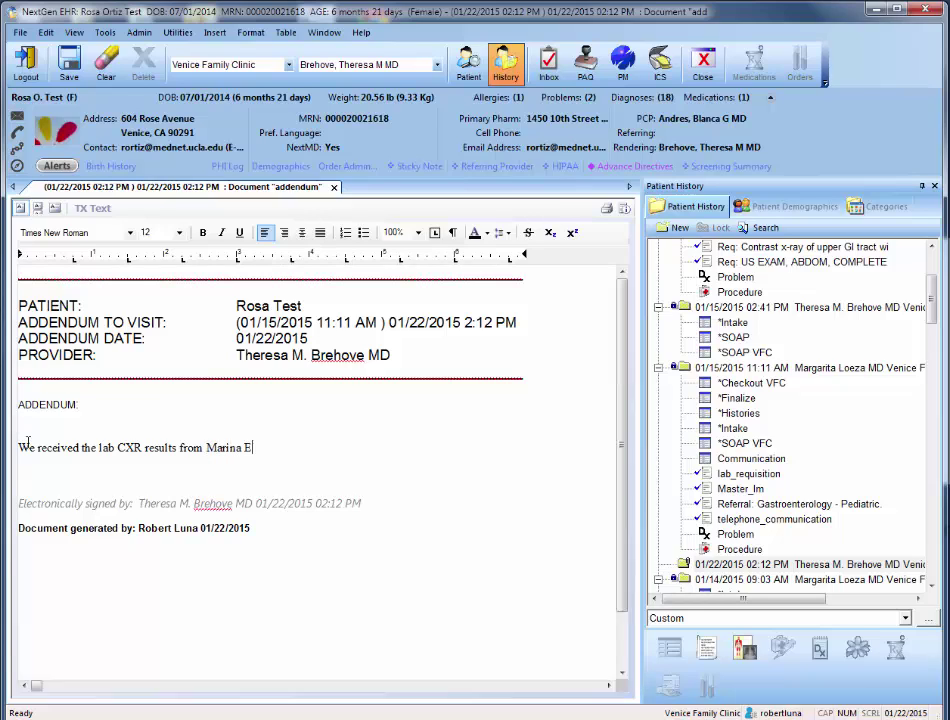
pyautogui.write('R. Every')
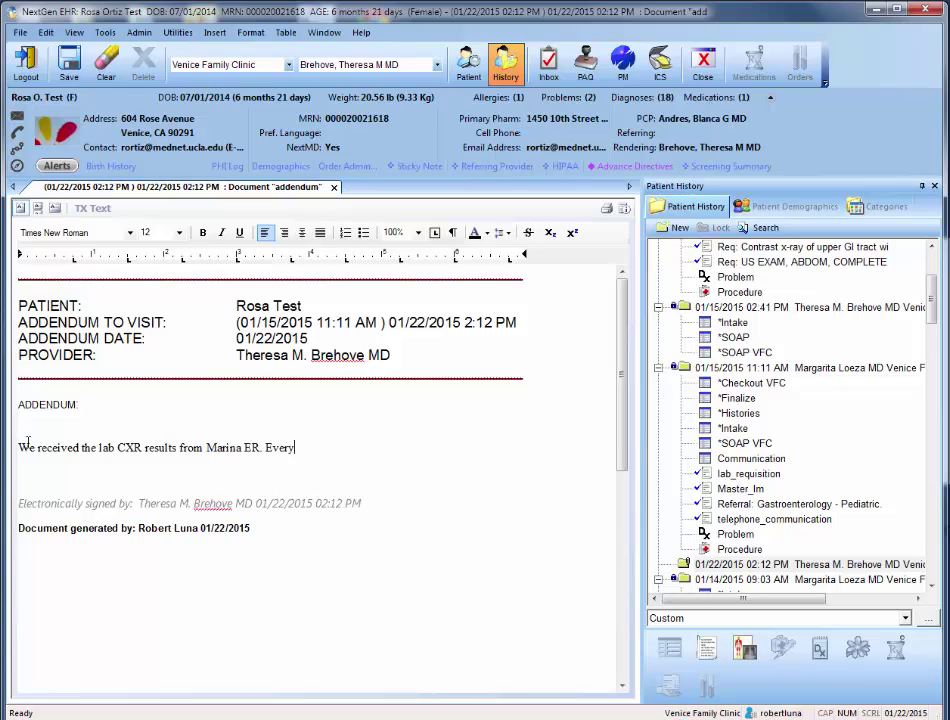
pyautogui.write('thing was nml.')
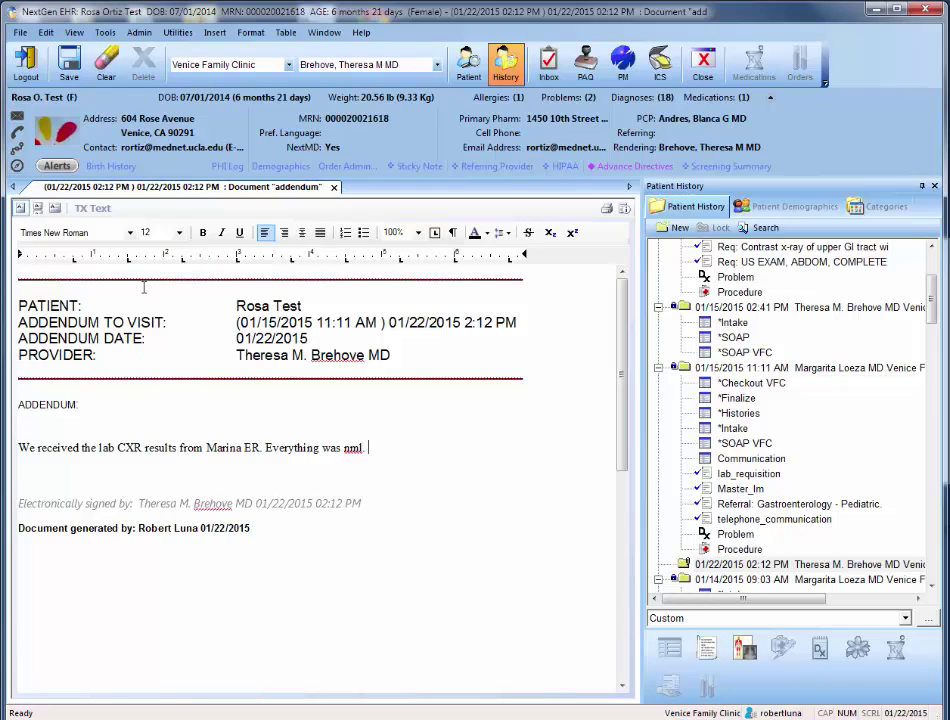
# Save the addendum document, sign it off and close it.
pyautogui.click(71, 77)
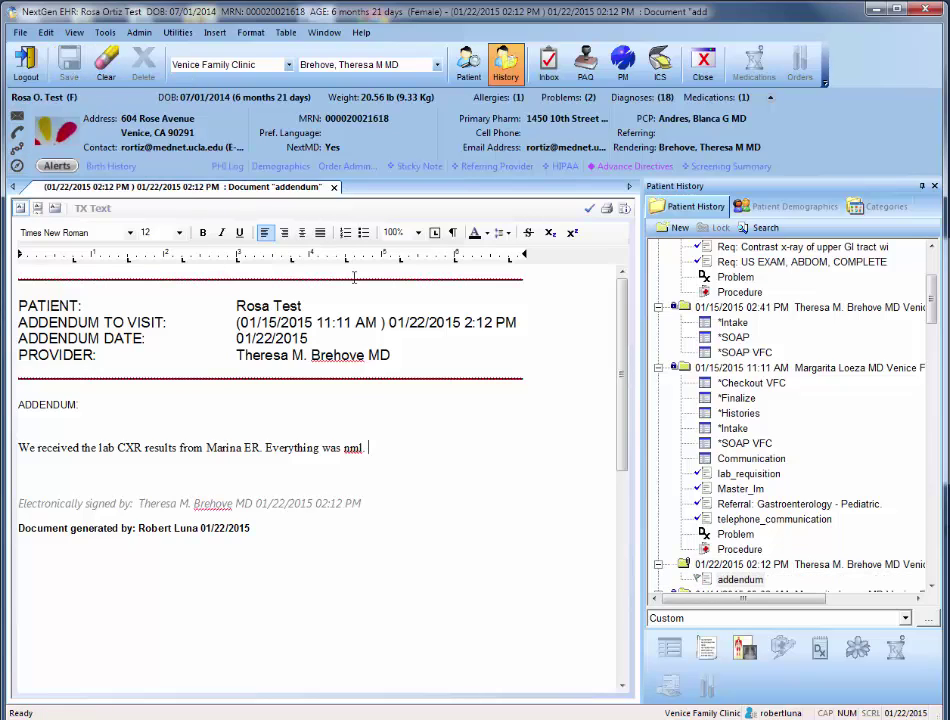
pyautogui.click(589, 211)
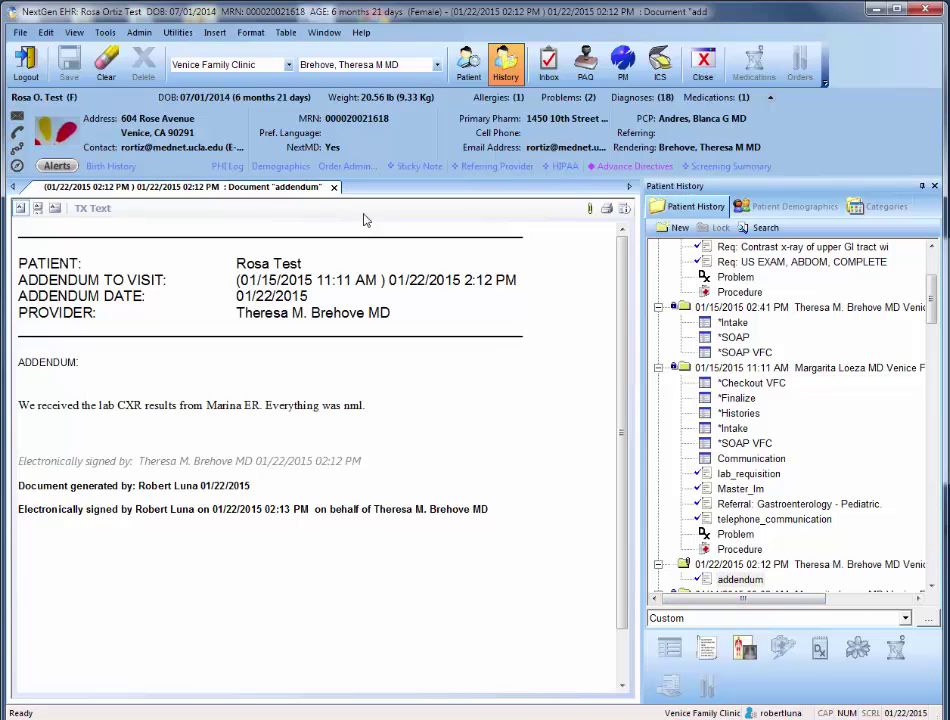
pyautogui.click(334, 187)
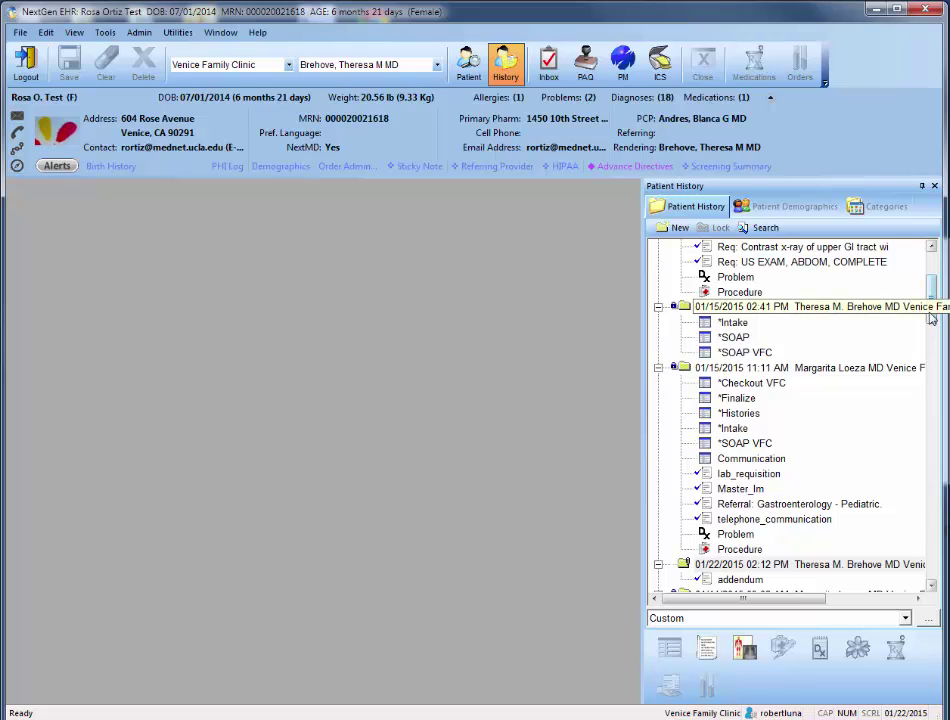
# Open the telephone call Communication template for the unlocked 01/20/2015 11:57 AM encounter and collapse the patient history to widen it.
pyautogui.scroll(2, 935, 300)
pyautogui.scroll(1, 935, 300)
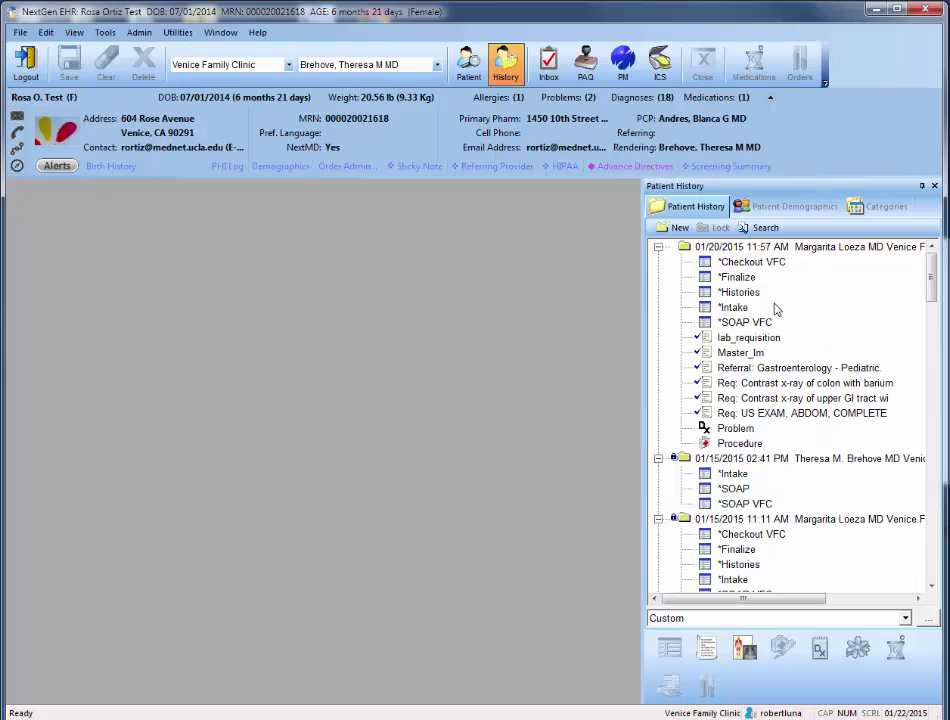
pyautogui.click(724, 250)
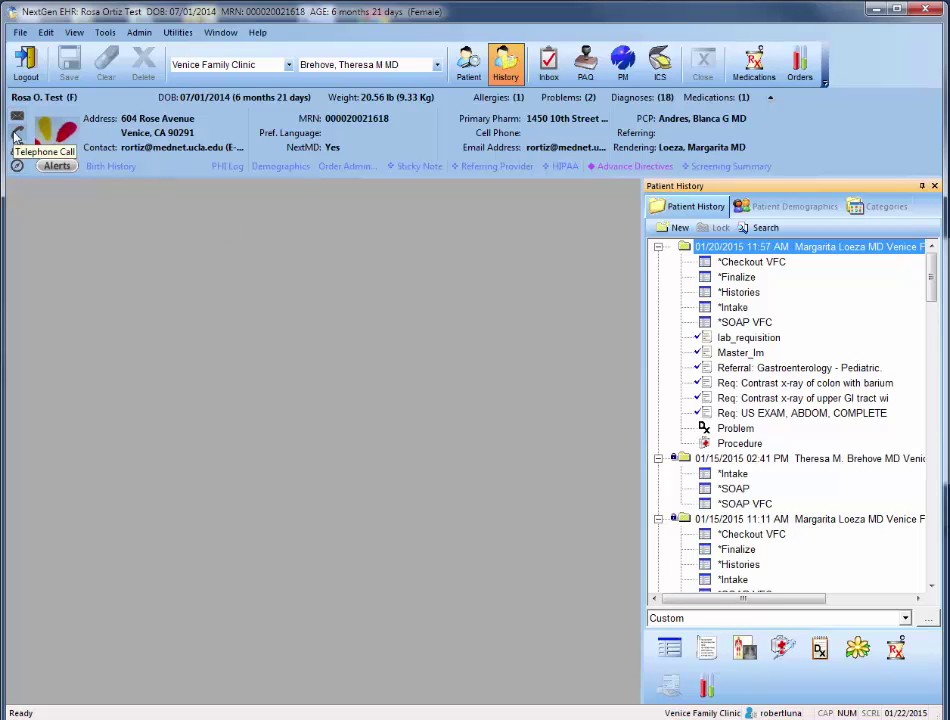
pyautogui.click(17, 135)
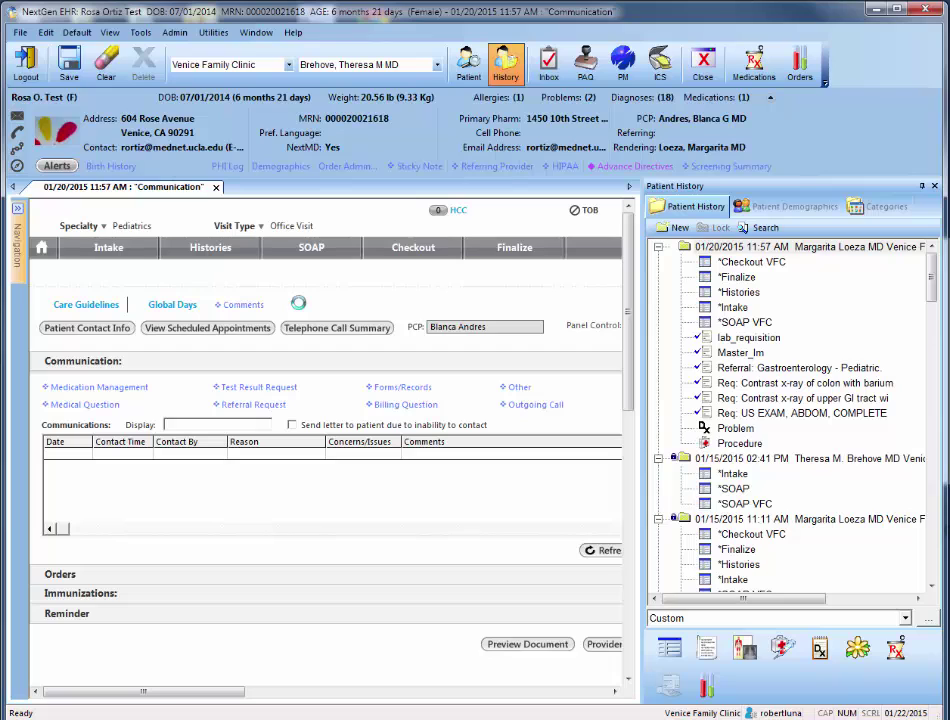
pyautogui.click(922, 187)
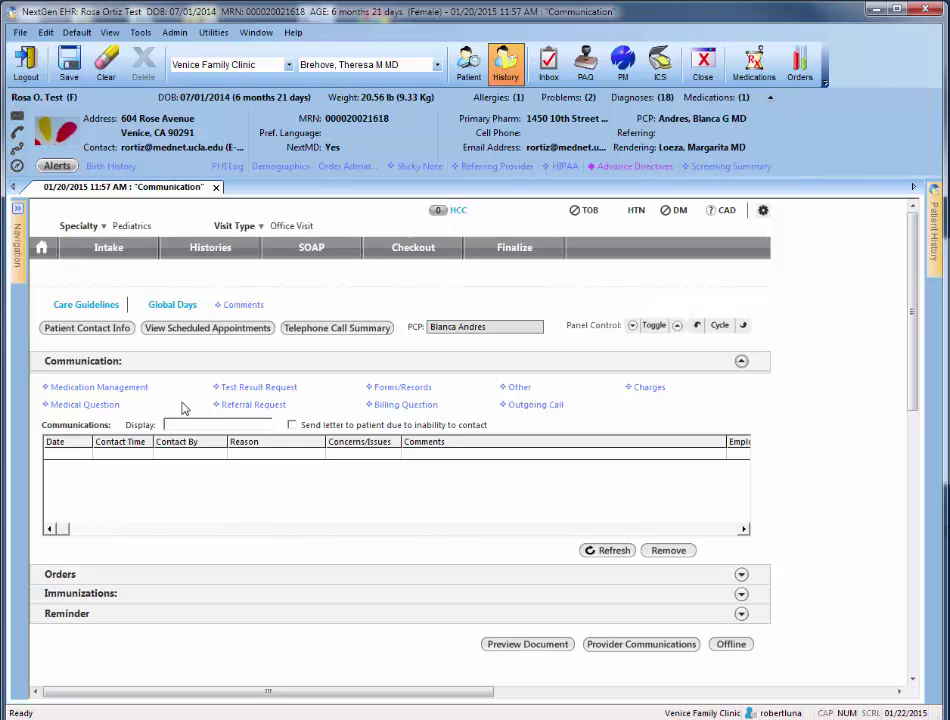
# Start a Referral Request telephone communication with the comment "did you receive the urgent referral?".
pyautogui.click(254, 405)
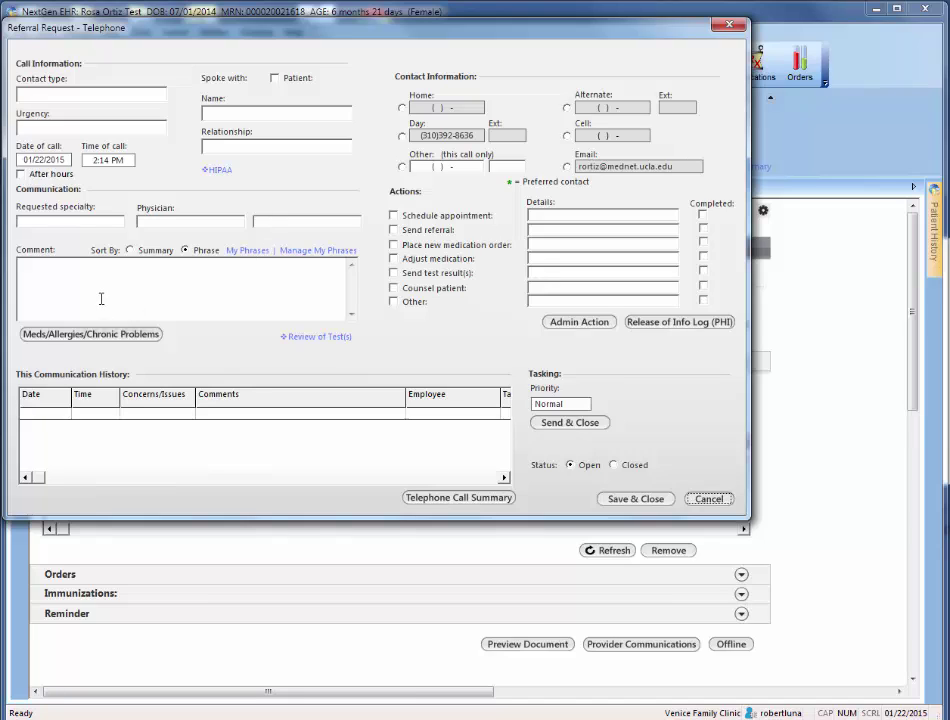
pyautogui.click(37, 268)
pyautogui.write('ive the urgent ref')
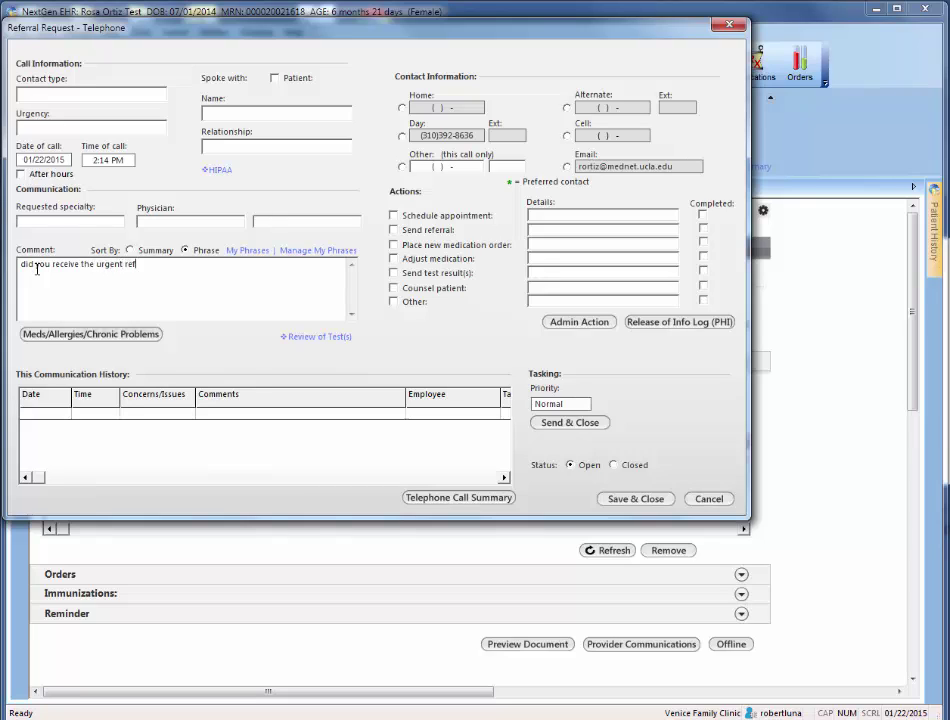
pyautogui.write('?')
# Send and close the referral request as a task, adding the users of the Coordinators RLHC workgroup as recipients.
pyautogui.click(568, 424)
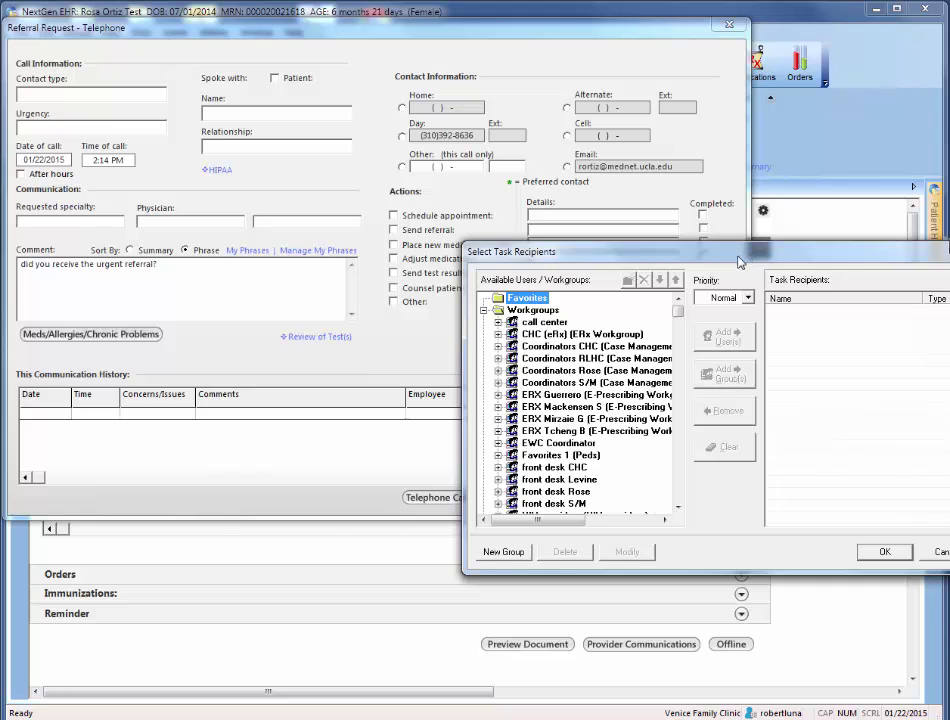
pyautogui.moveTo(750, 260); pyautogui.dragTo(530, 195)
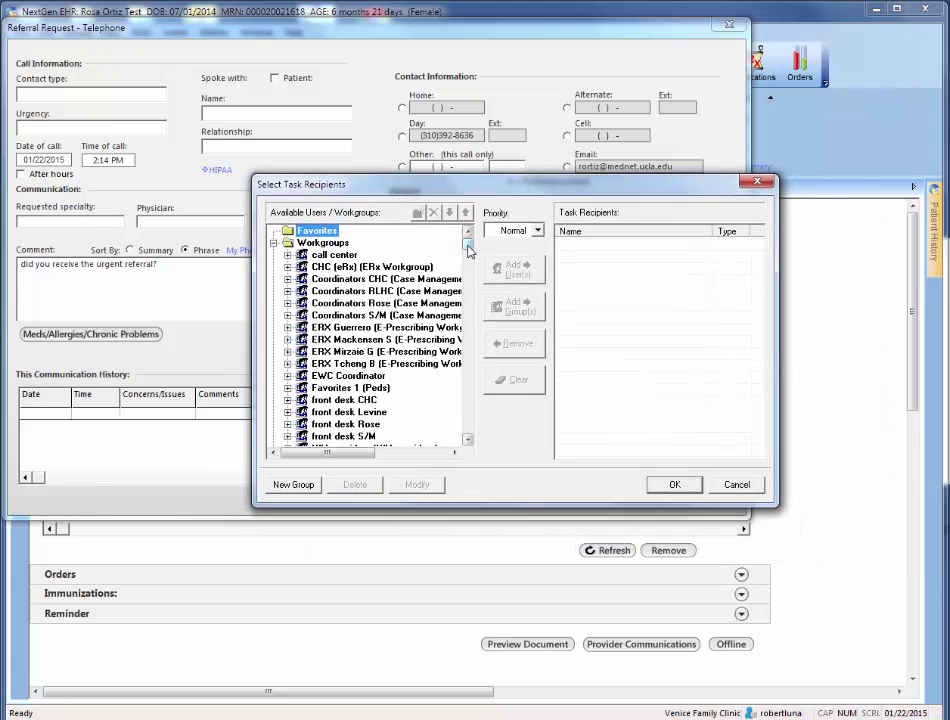
pyautogui.click(388, 291)
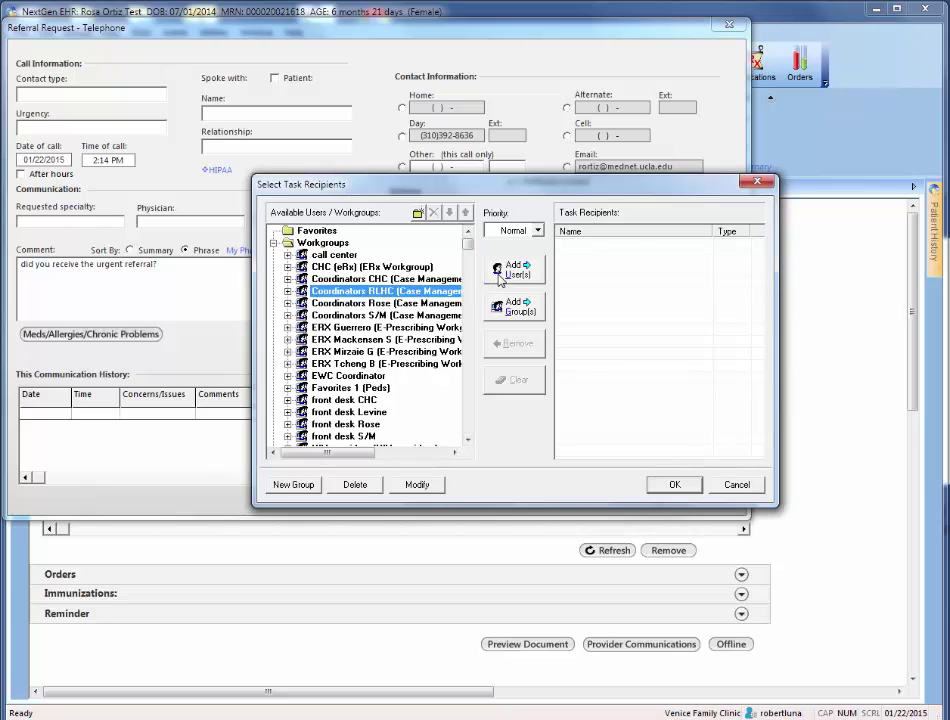
pyautogui.click(500, 279)
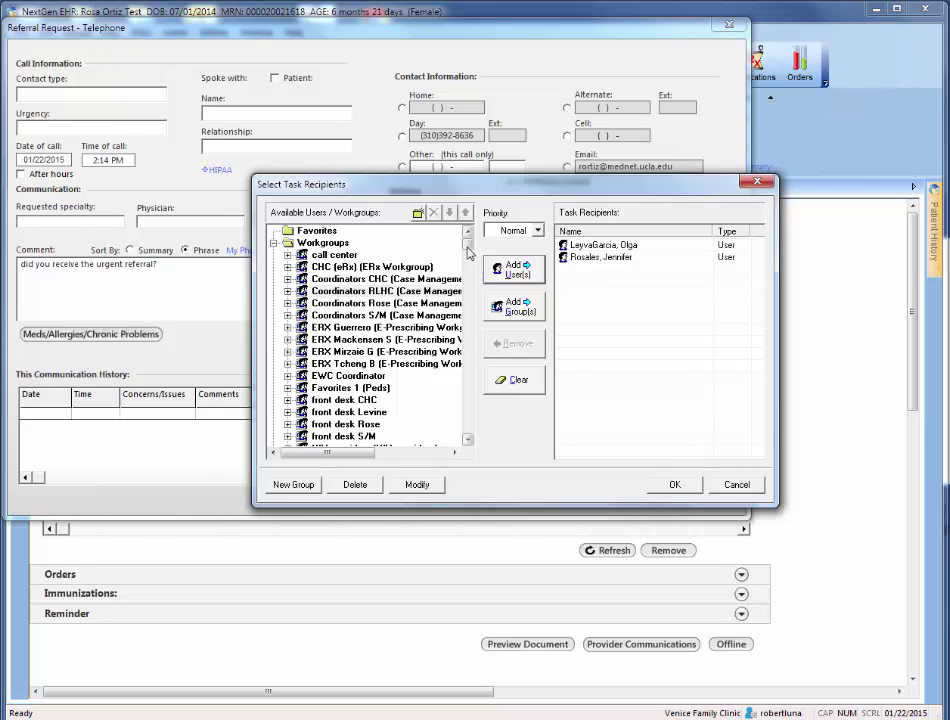
# Add the physician from the individual users list as another task recipient and close the recipient selection.
pyautogui.moveTo(464, 248); pyautogui.dragTo(464, 266)
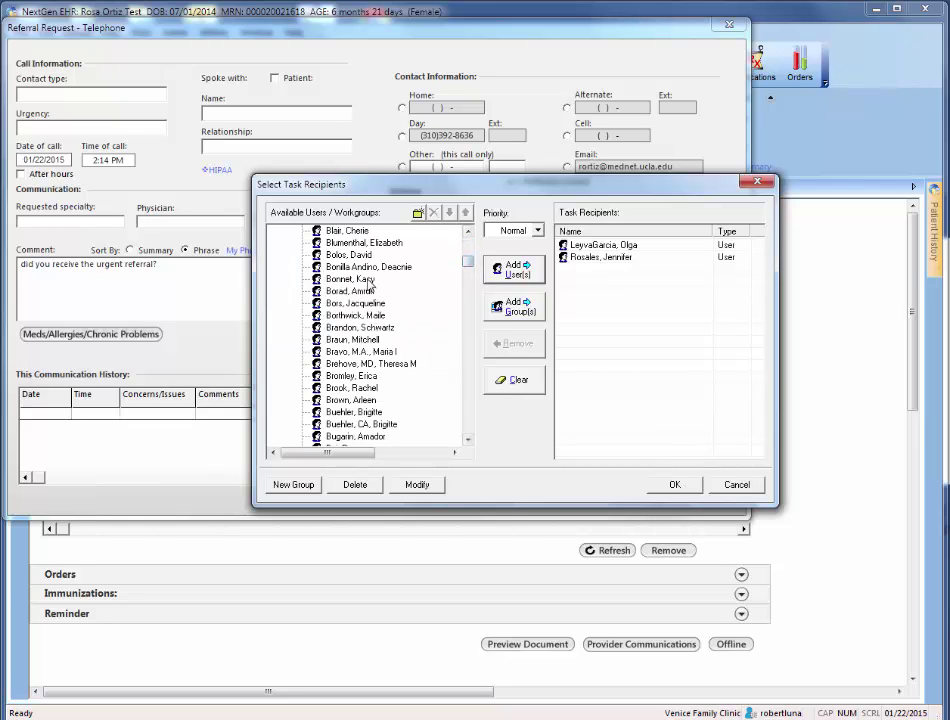
pyautogui.click(370, 363)
pyautogui.click(514, 269)
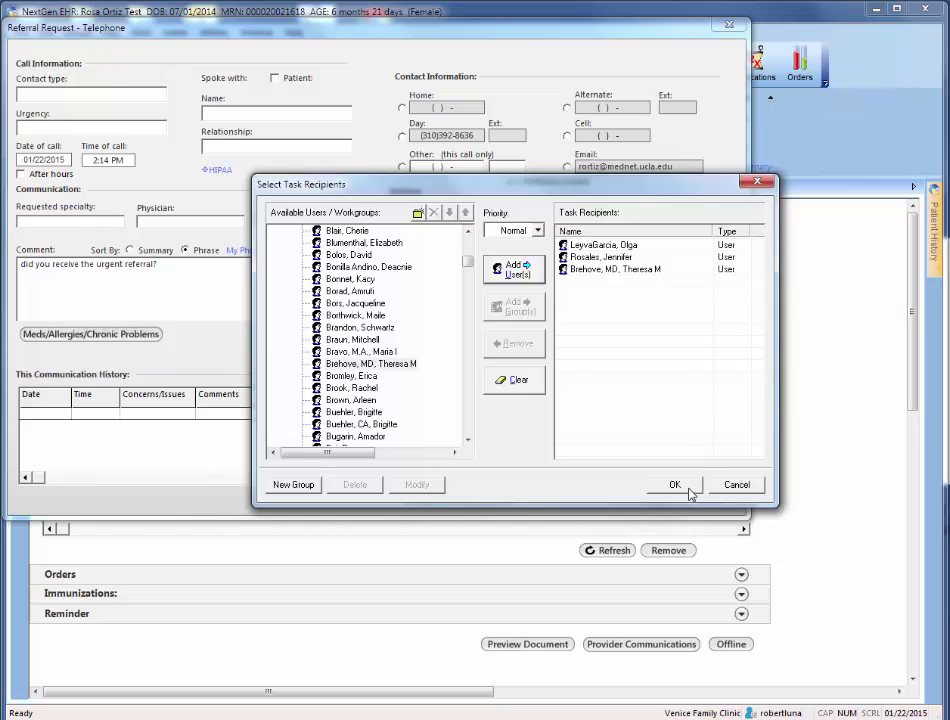
pyautogui.click(753, 186)
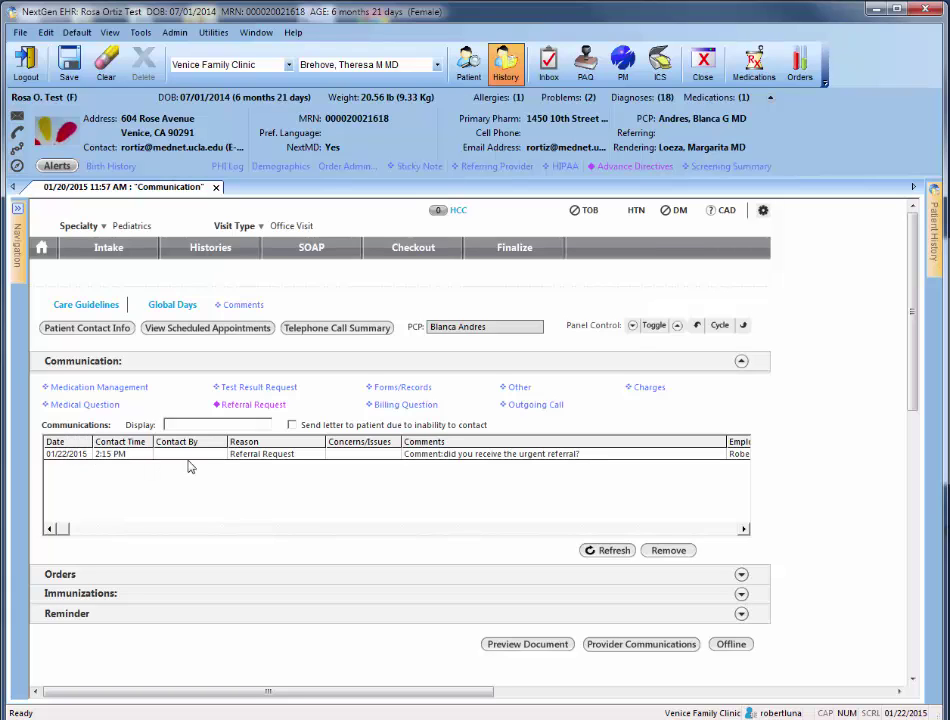
# Check the Communication entry in the patient history, generate the telephone_communication document from the template and sign it off.
pyautogui.click(930, 240)
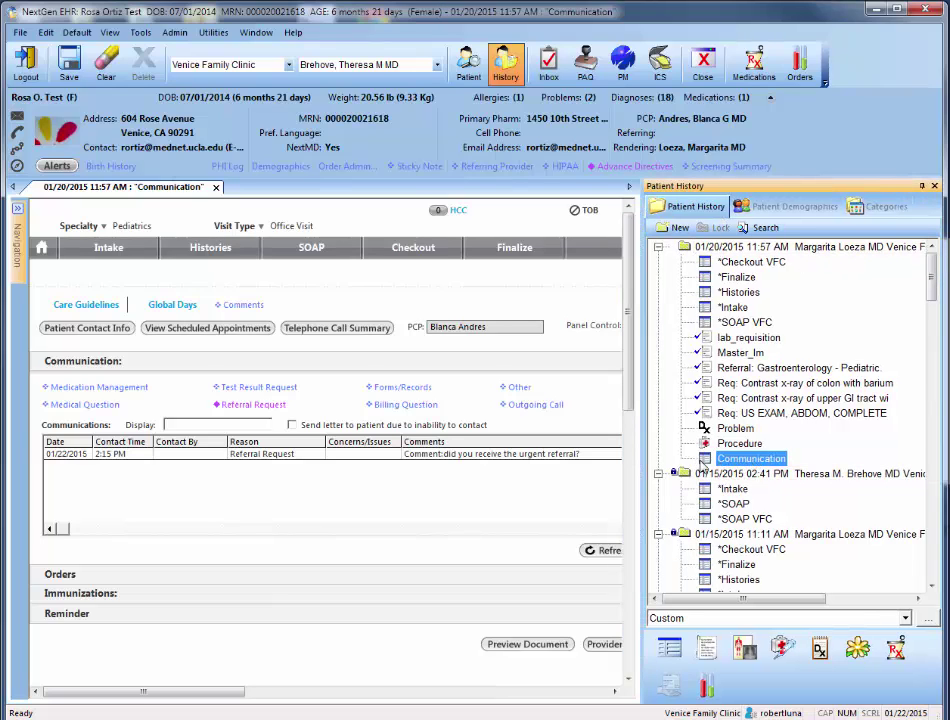
pyautogui.click(922, 187)
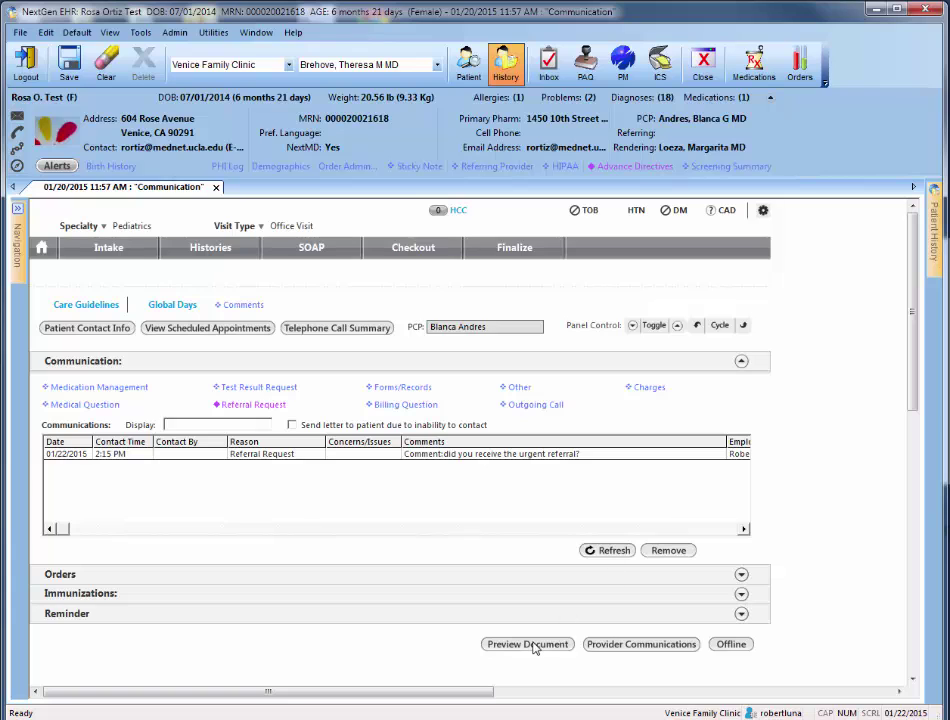
pyautogui.click(530, 644)
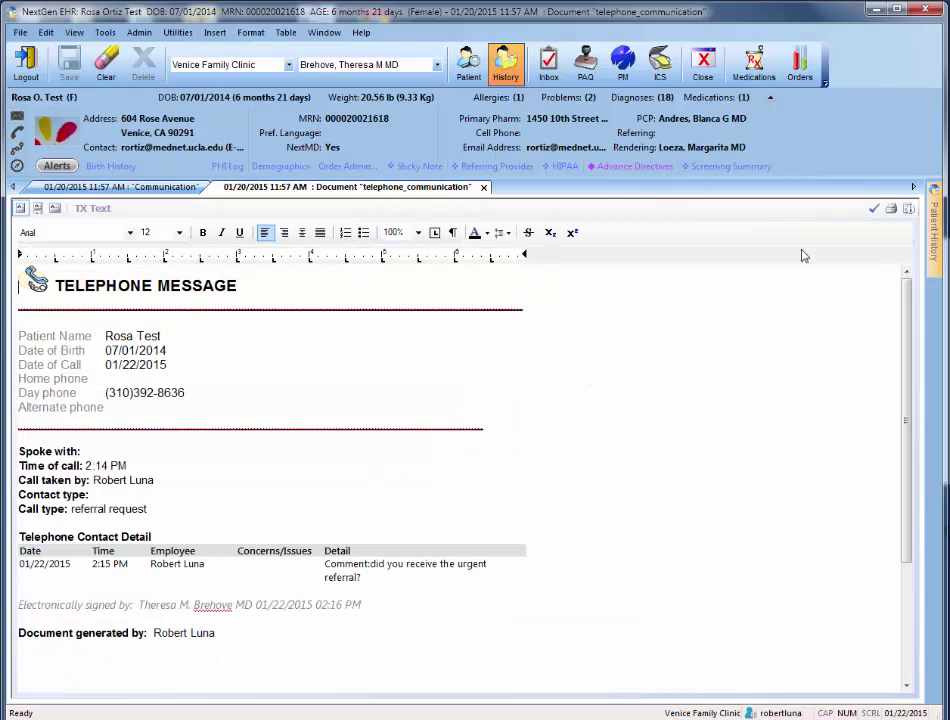
pyautogui.click(874, 209)
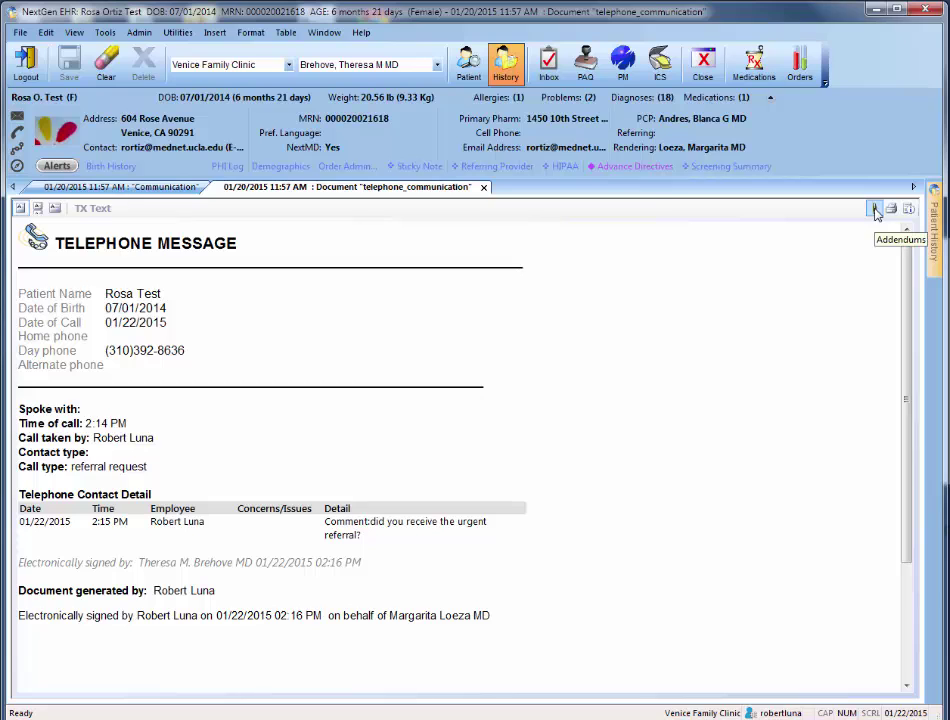
# Keep the patient history in view and collapse the 01/20/2015 encounter and both 01/15/2015 encounters.
pyautogui.click(933, 225)
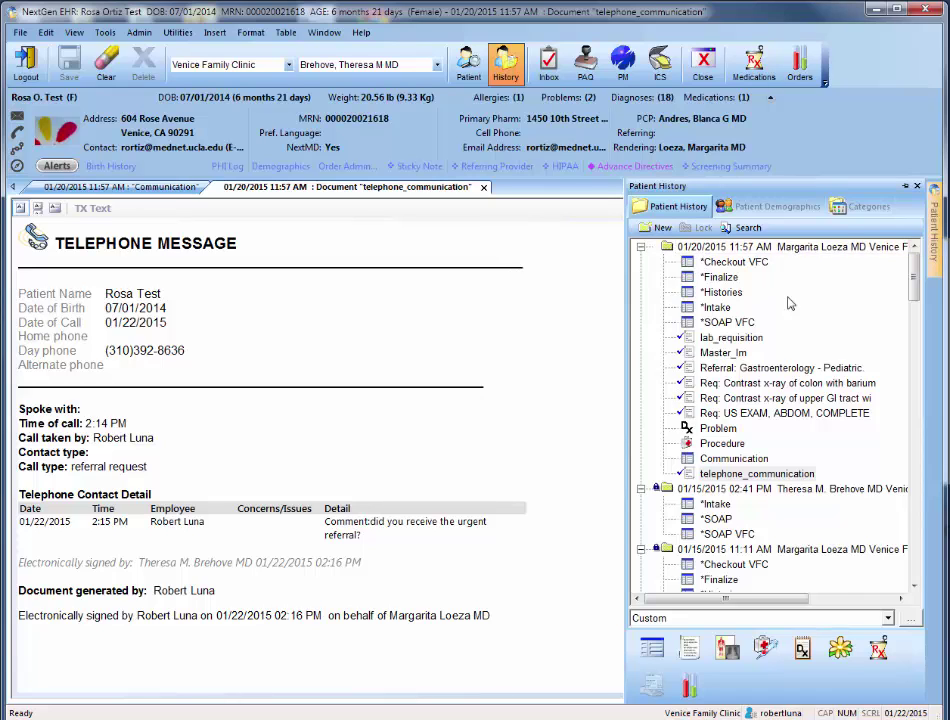
pyautogui.click(906, 186)
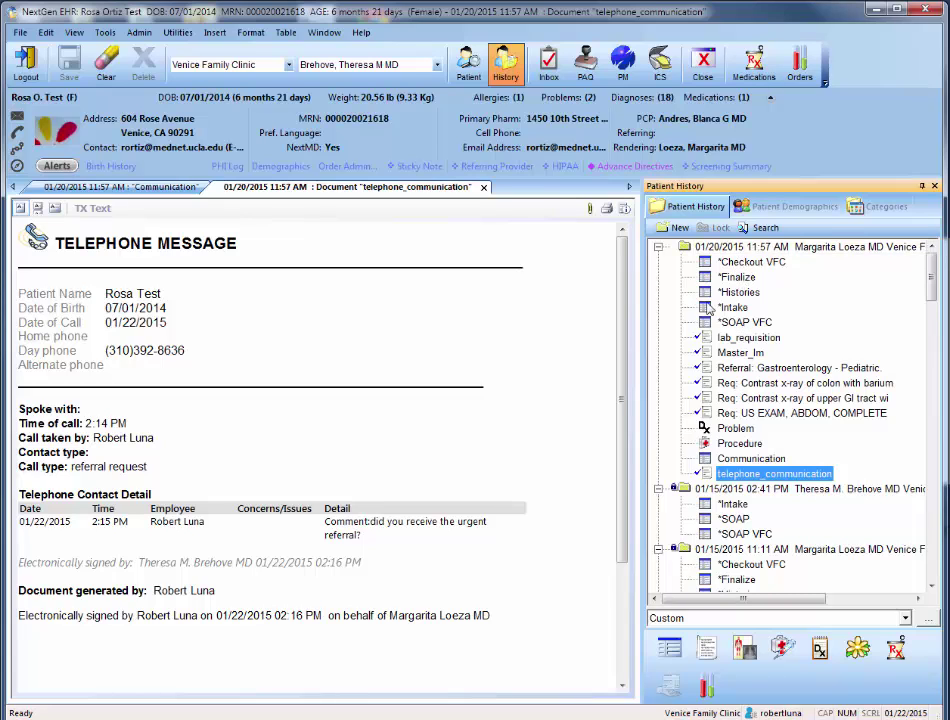
pyautogui.click(658, 247)
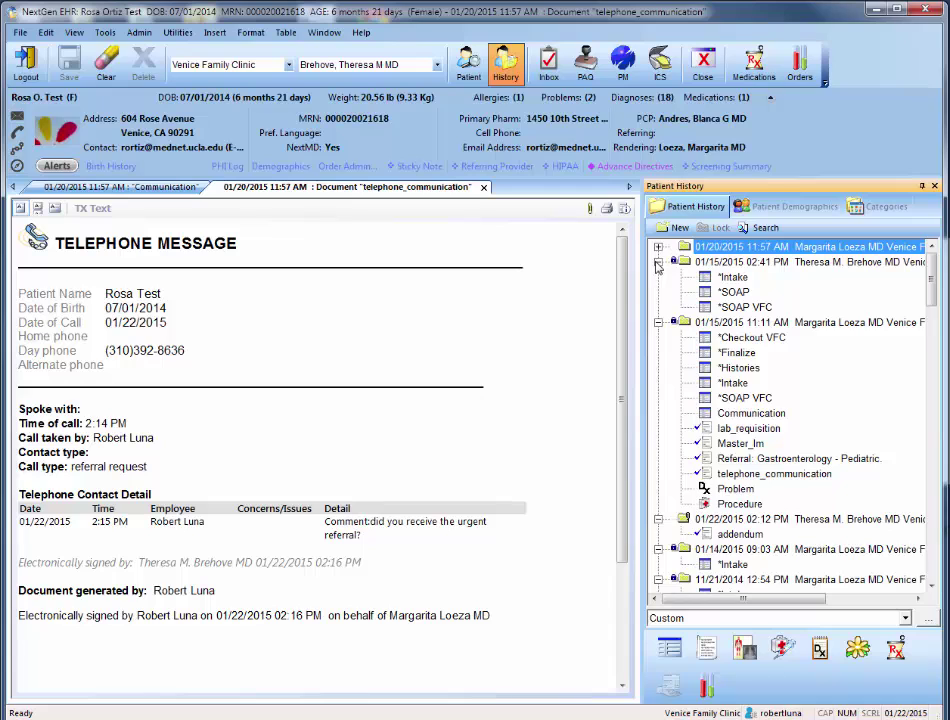
pyautogui.click(658, 262)
pyautogui.click(658, 277)
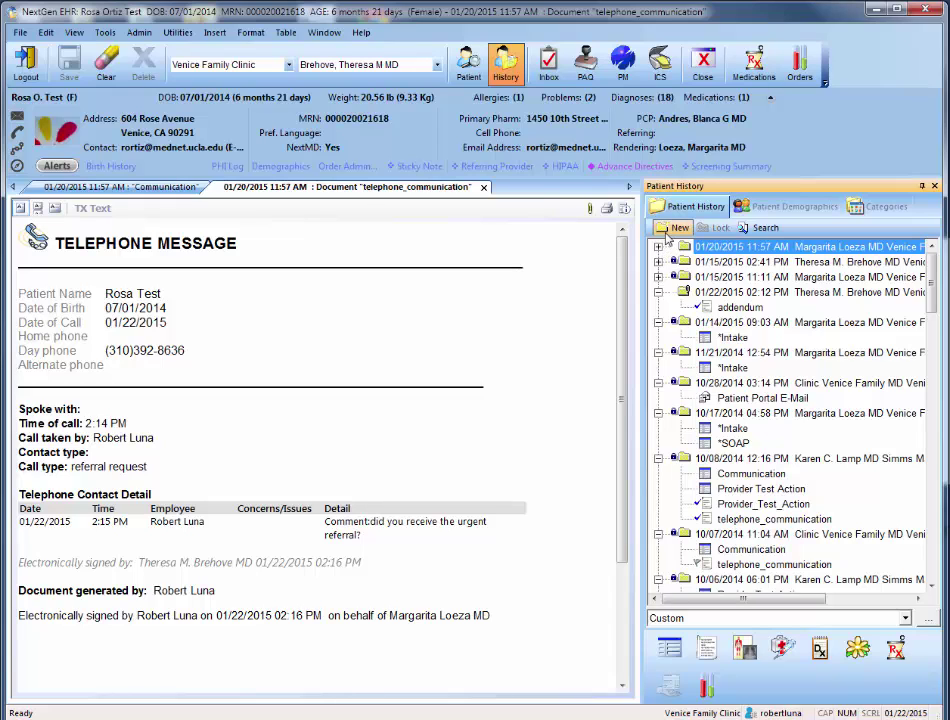
# Create a new encounter in the patient history and open the Communication template in it.
pyautogui.click(671, 233)
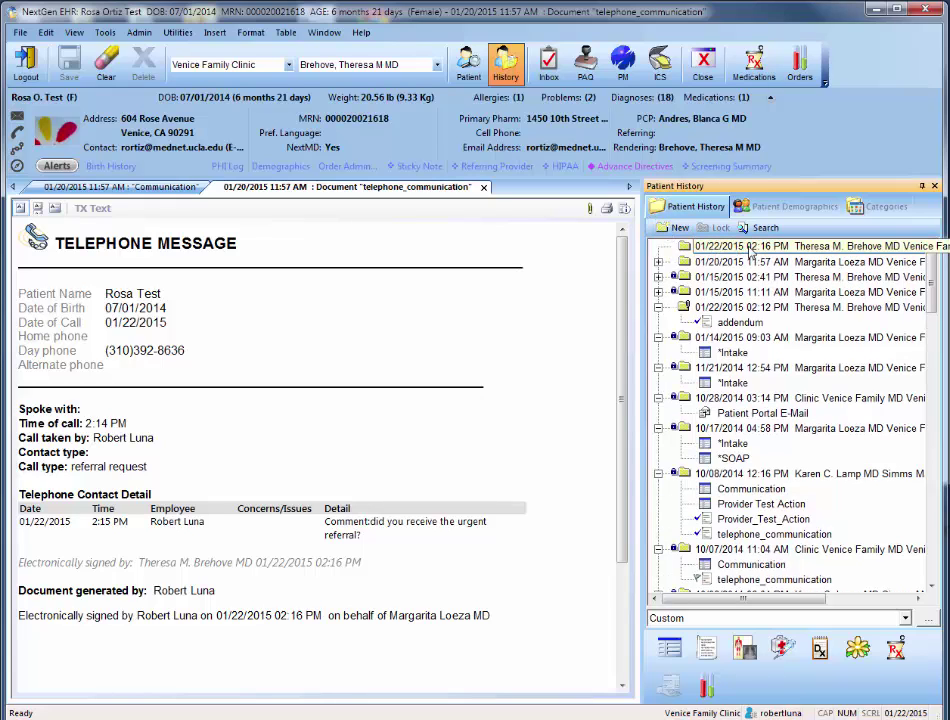
pyautogui.click(670, 650)
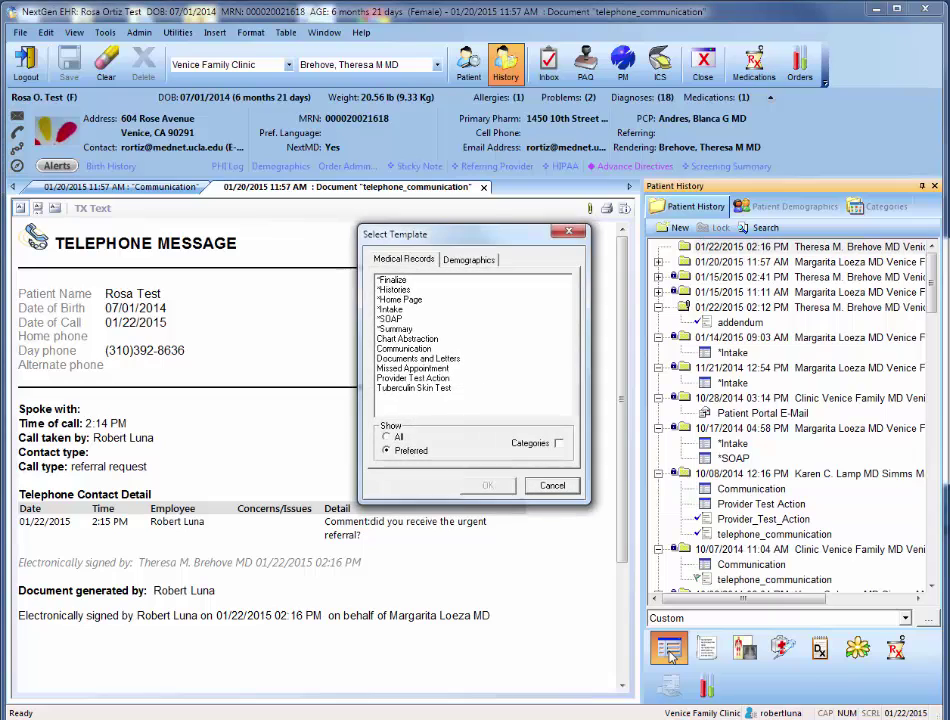
pyautogui.click(420, 349)
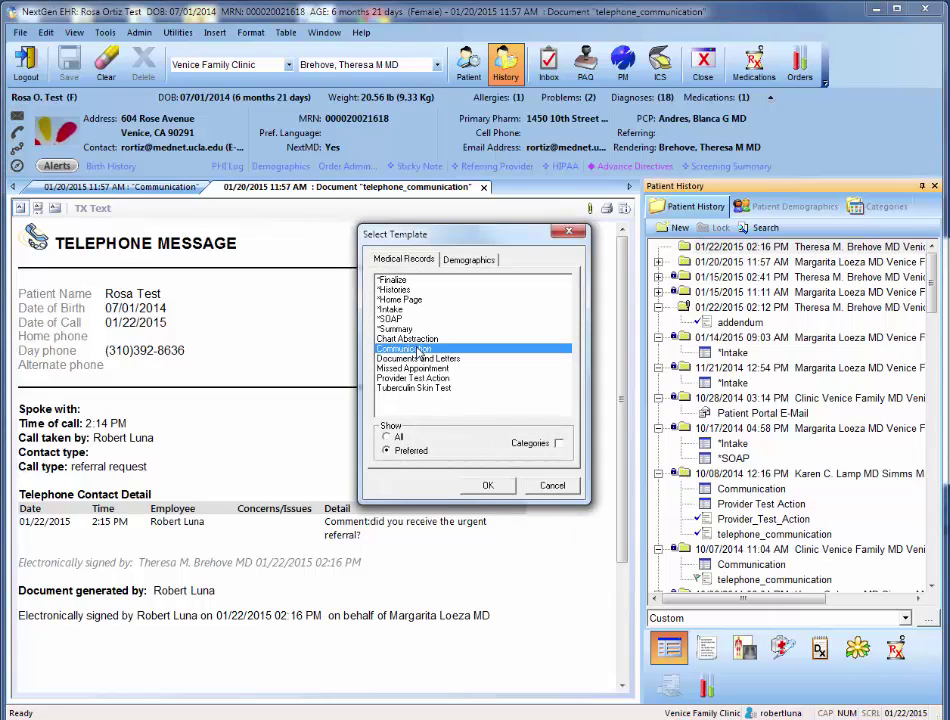
pyautogui.click(488, 485)
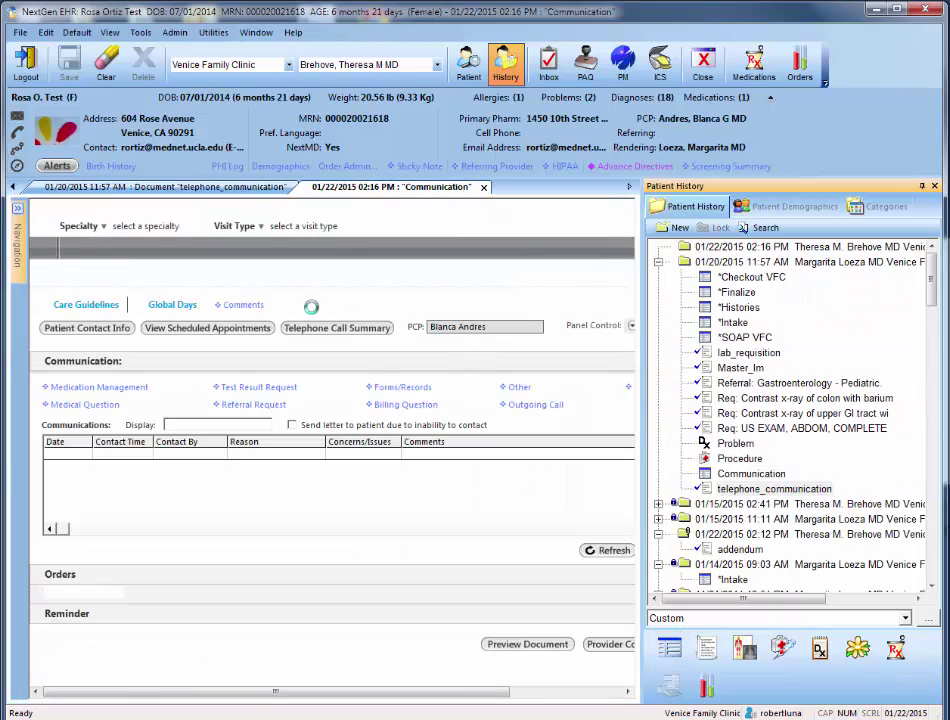
# Set the specialty to Family Practice and the visit type to Patient Communication, and tuck the patient history away.
pyautogui.click(135, 228)
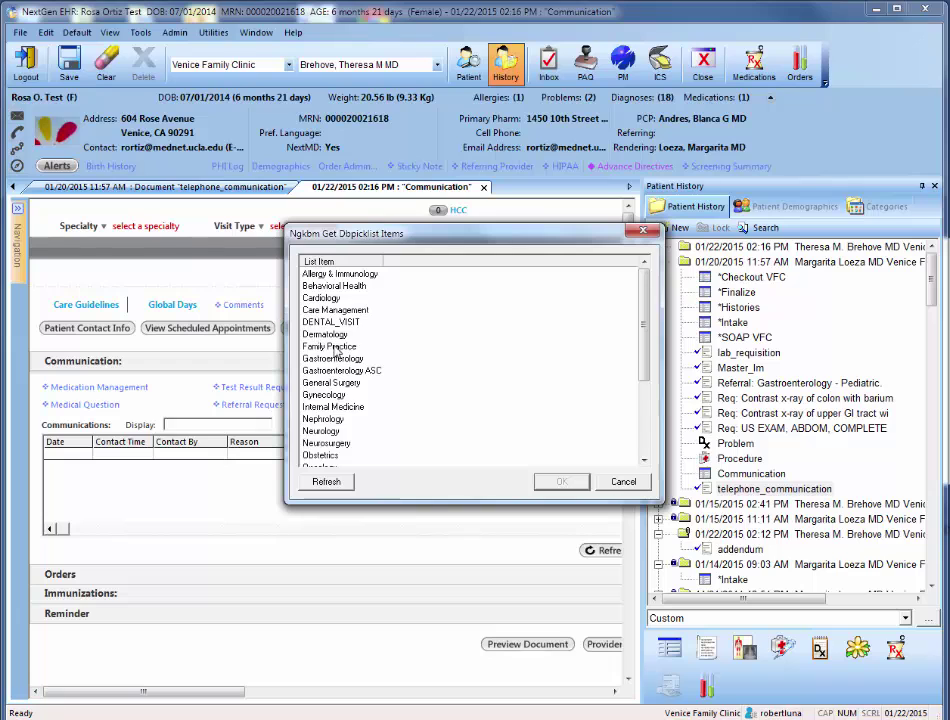
pyautogui.click(558, 483)
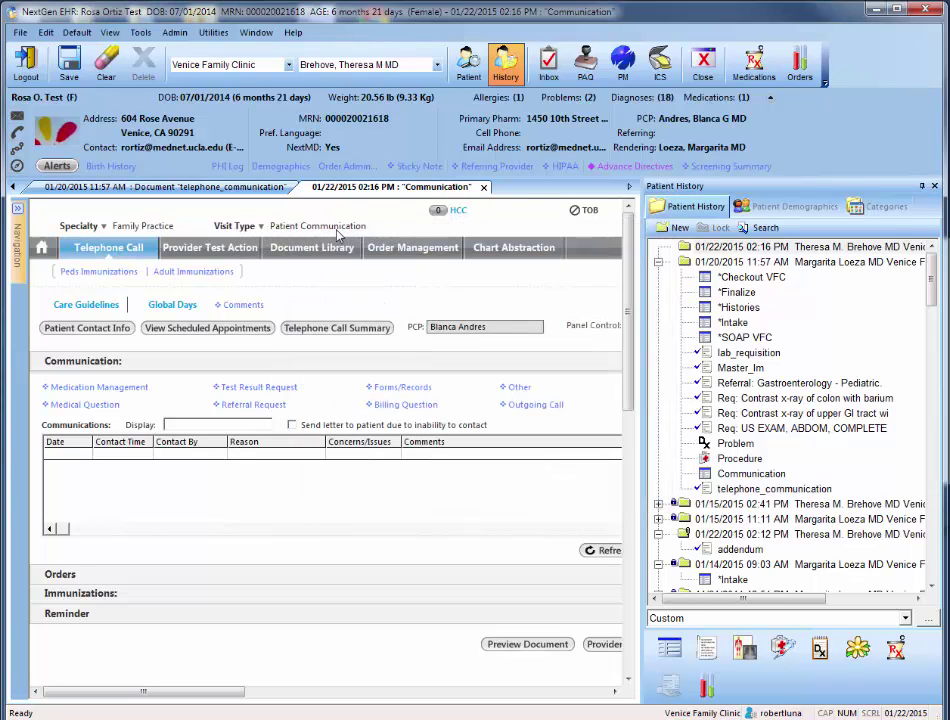
pyautogui.click(921, 187)
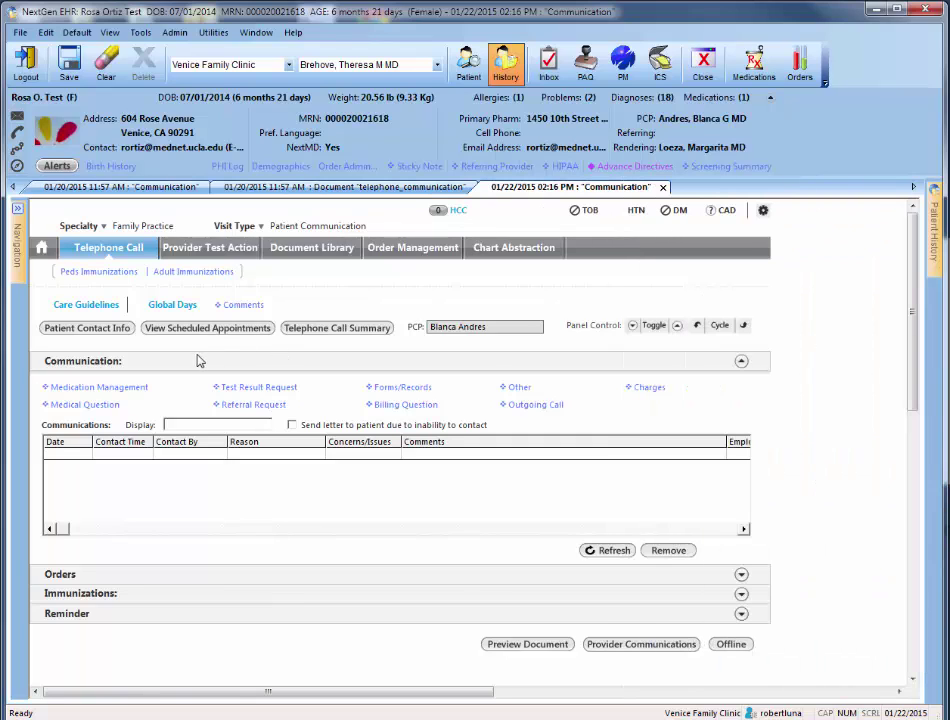
# Save and close a Medication Management telephone communication with the comment "discussed tramadol refill with patient; will send prescription now.".
pyautogui.click(105, 391)
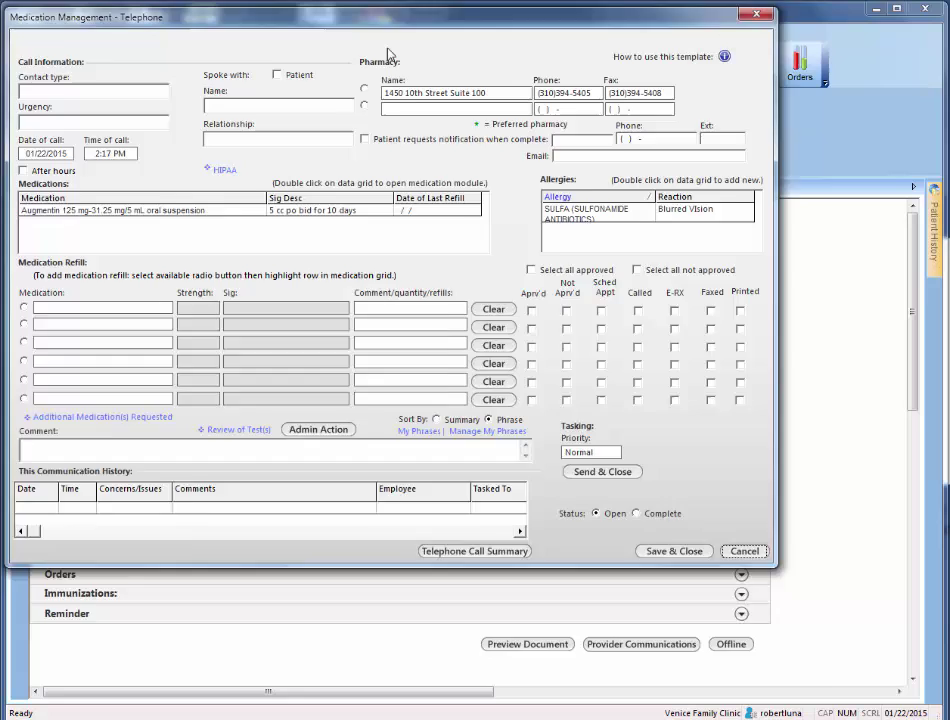
pyautogui.moveTo(373, 17); pyautogui.dragTo(463, 137)
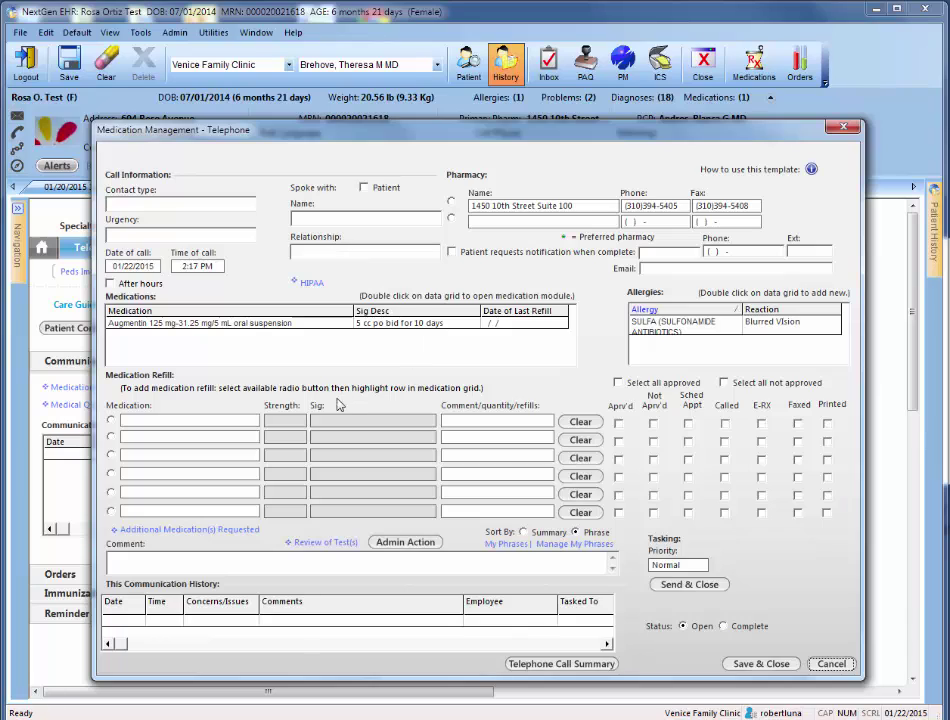
pyautogui.click(140, 563)
pyautogui.write('discussed tramadol')
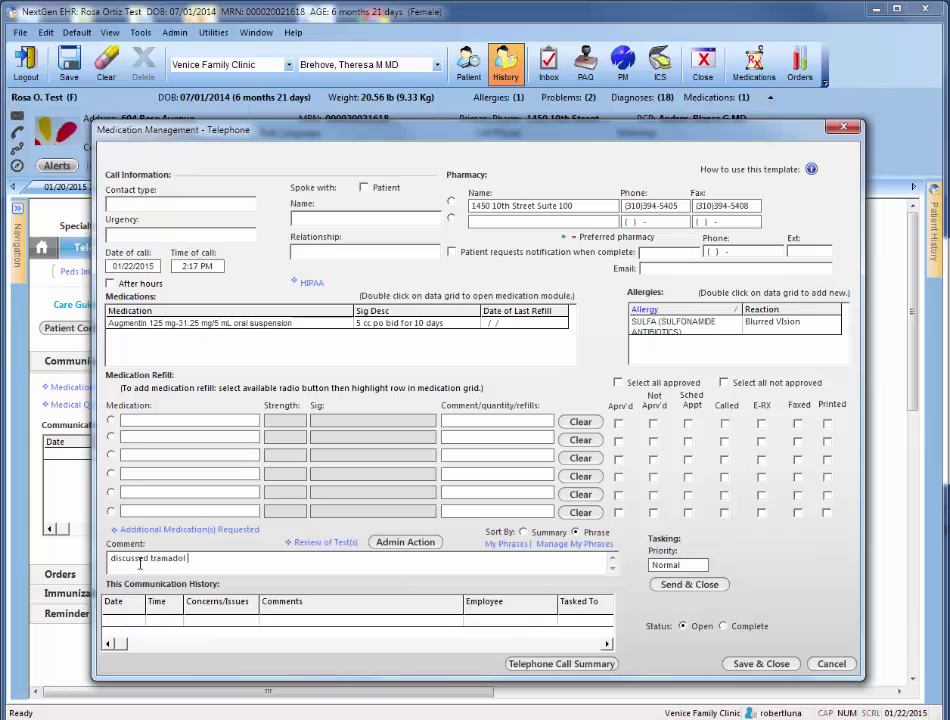
pyautogui.write(' refill with pat')
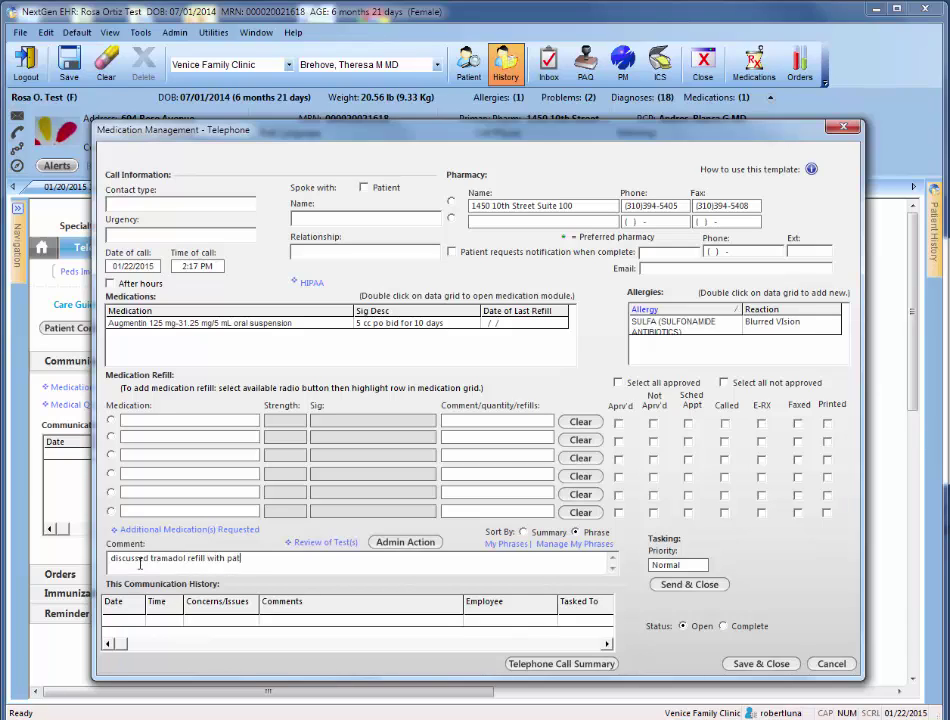
pyautogui.write('ient; will send prescription now.')
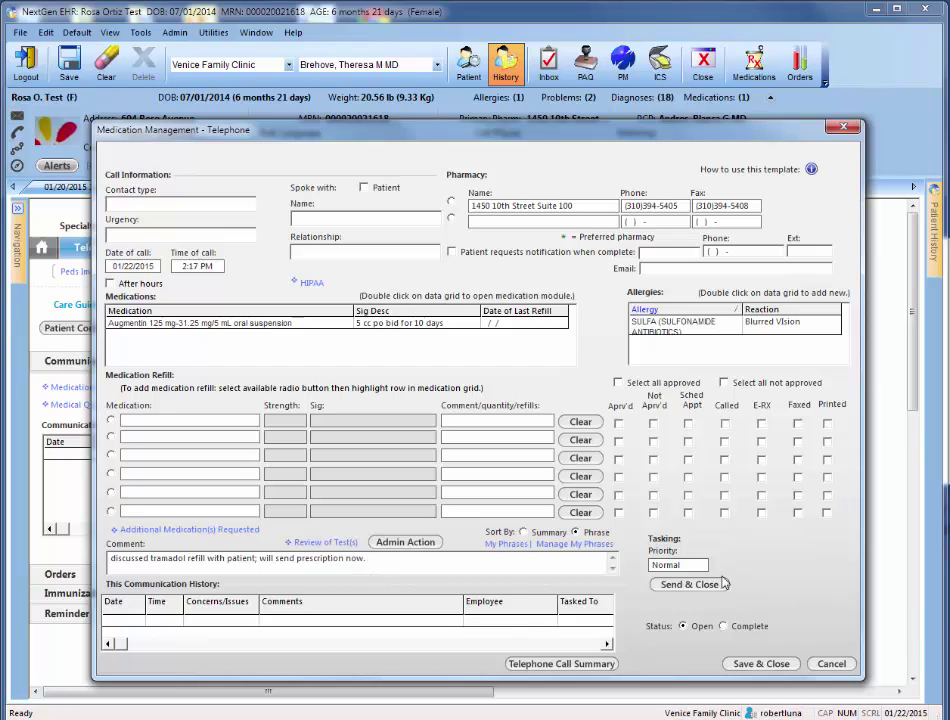
pyautogui.click(761, 664)
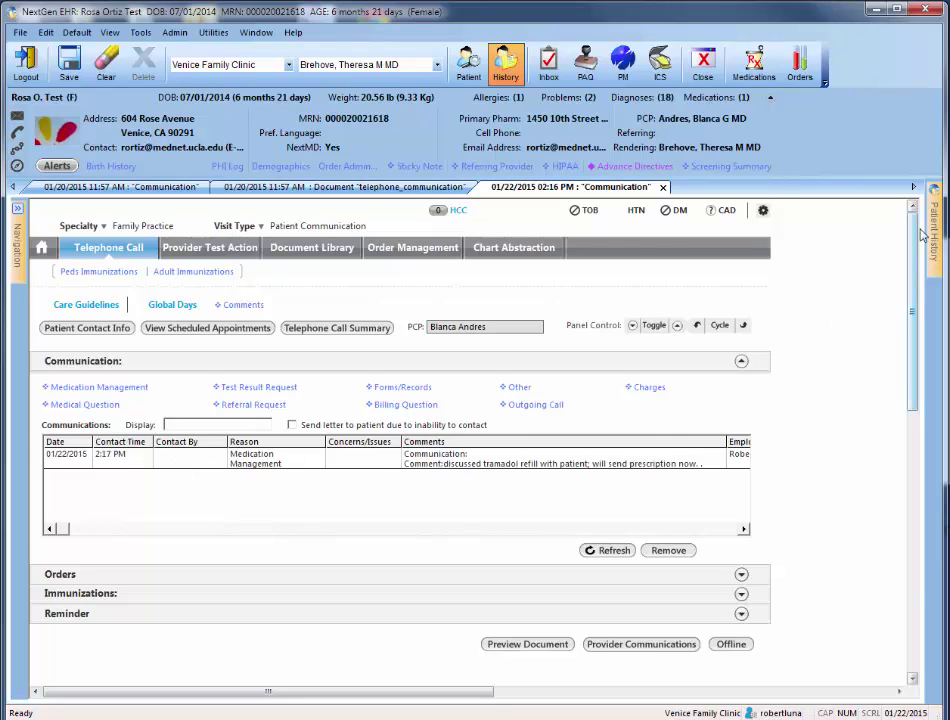
# Check the new encounter's Communication entry in the patient history, generate its telephone_communication document and sign it off.
pyautogui.moveTo(934, 232)
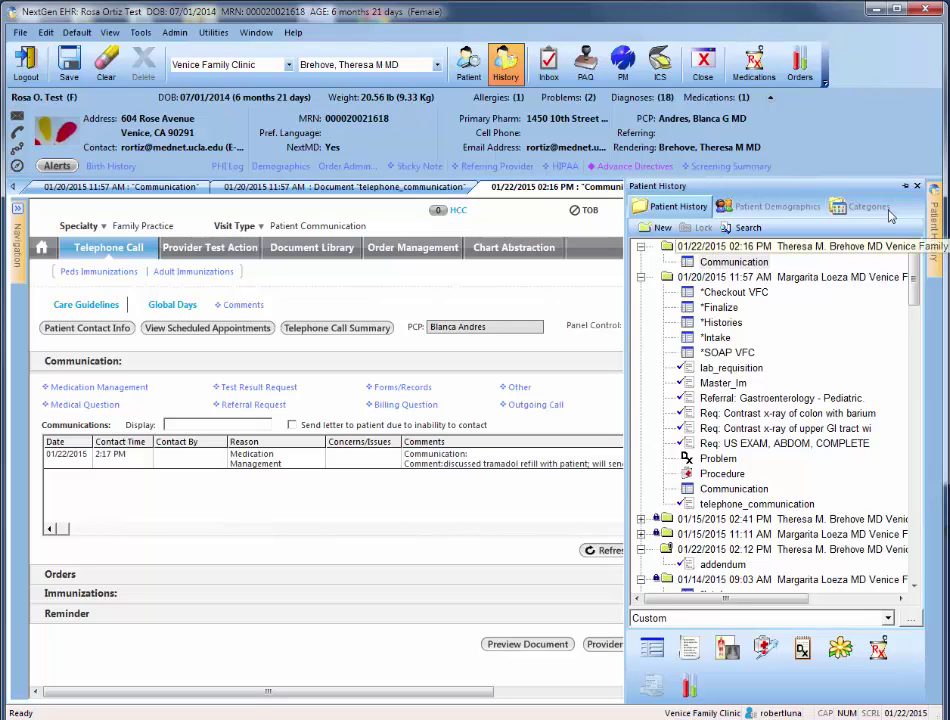
pyautogui.click(518, 646)
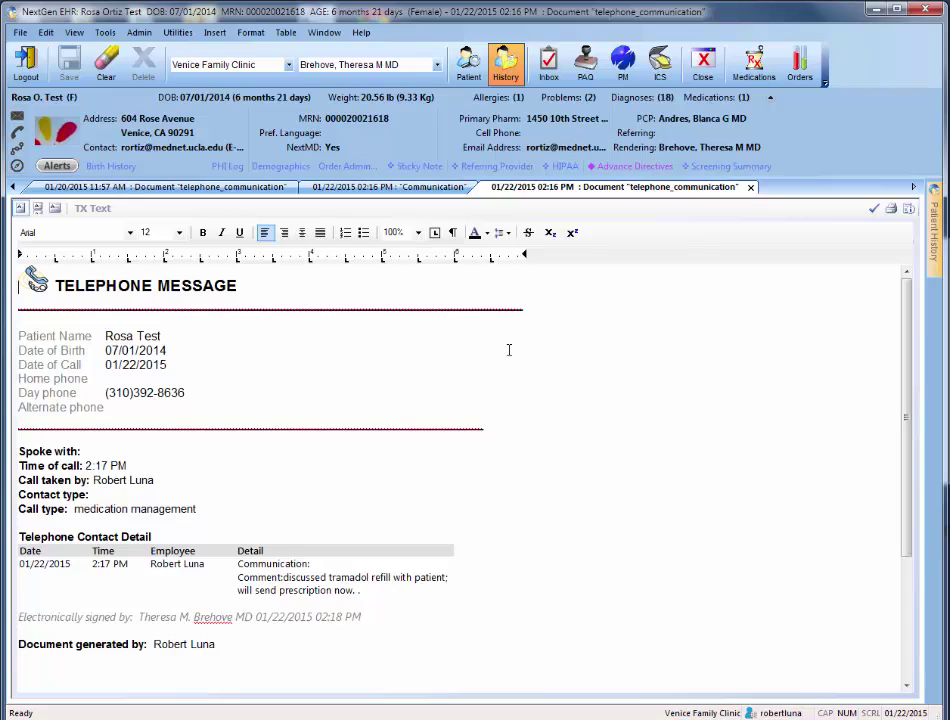
pyautogui.click(873, 208)
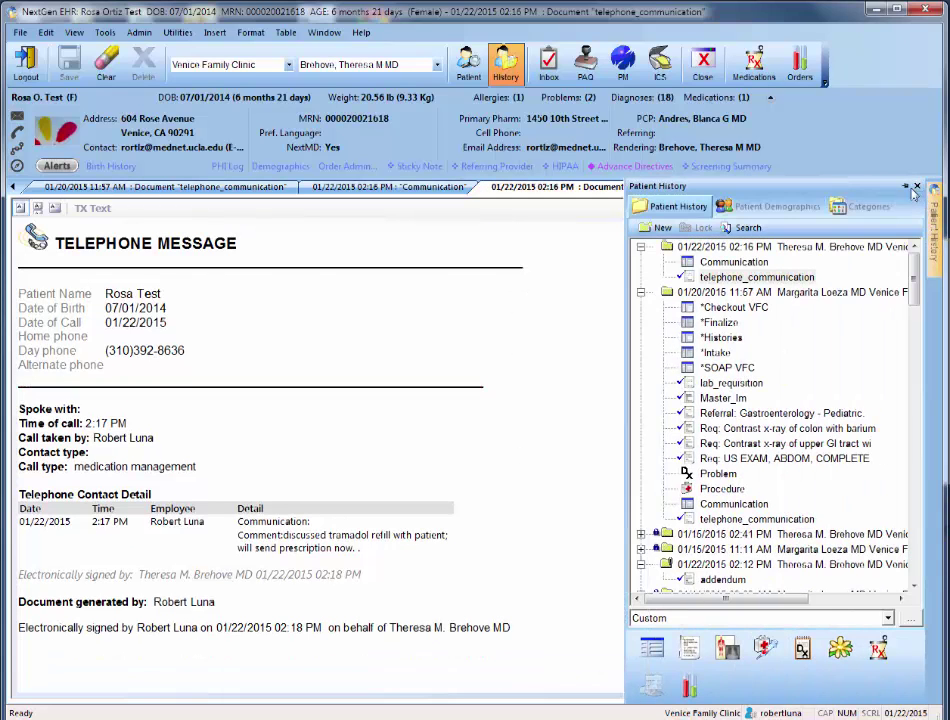
# Review the new encounter's telephone_communication document and the other encounters in the patient history, collapsing the 01/20/2015 encounter.
pyautogui.click(763, 274)
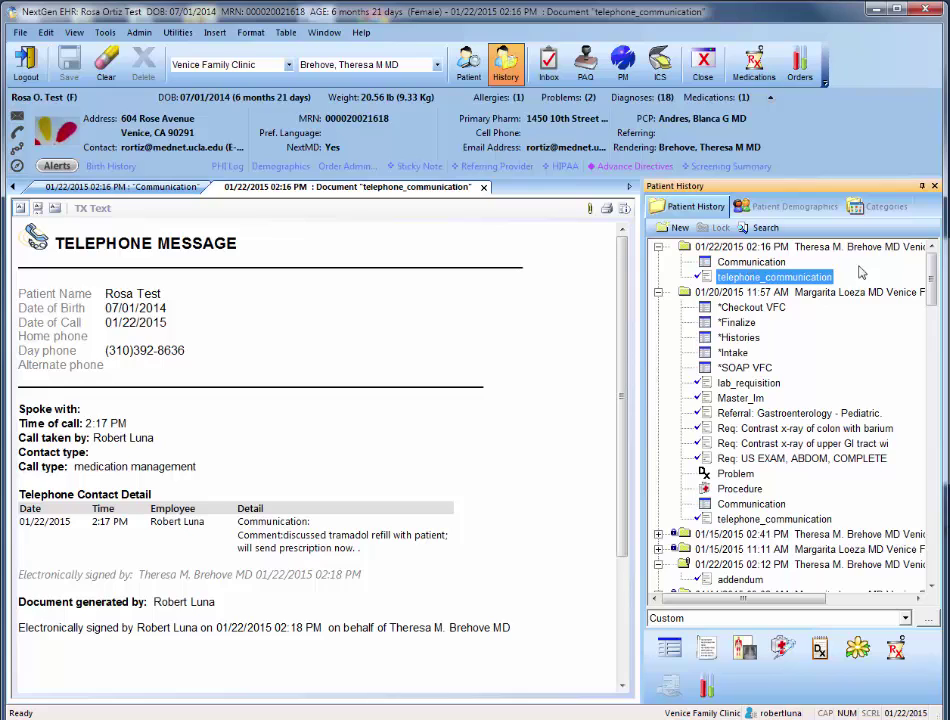
pyautogui.scroll(-2, 800, 420)
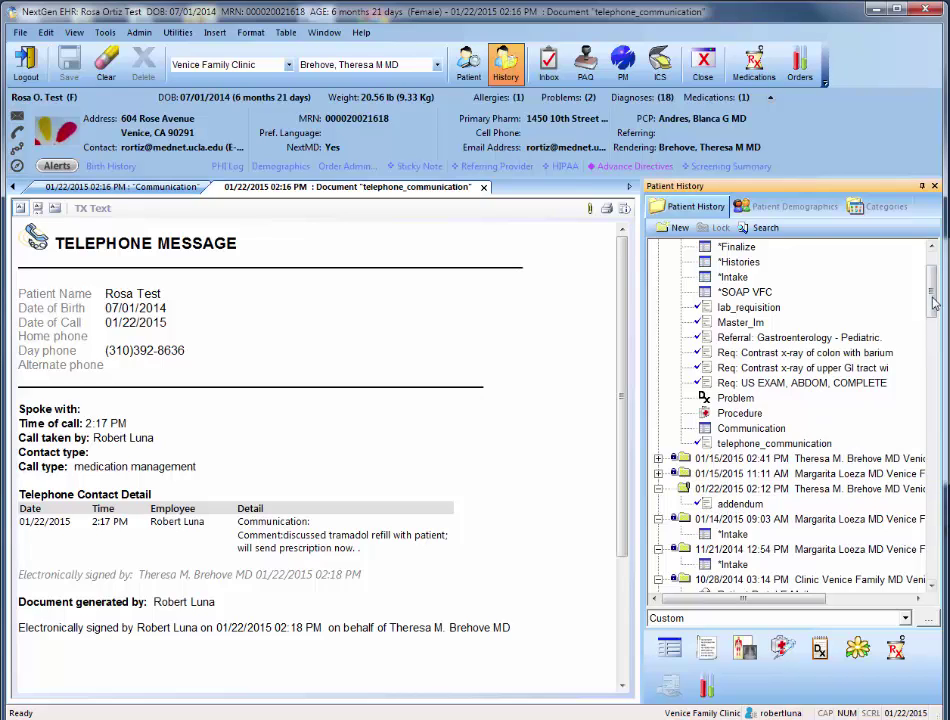
pyautogui.scroll(2, 935, 295)
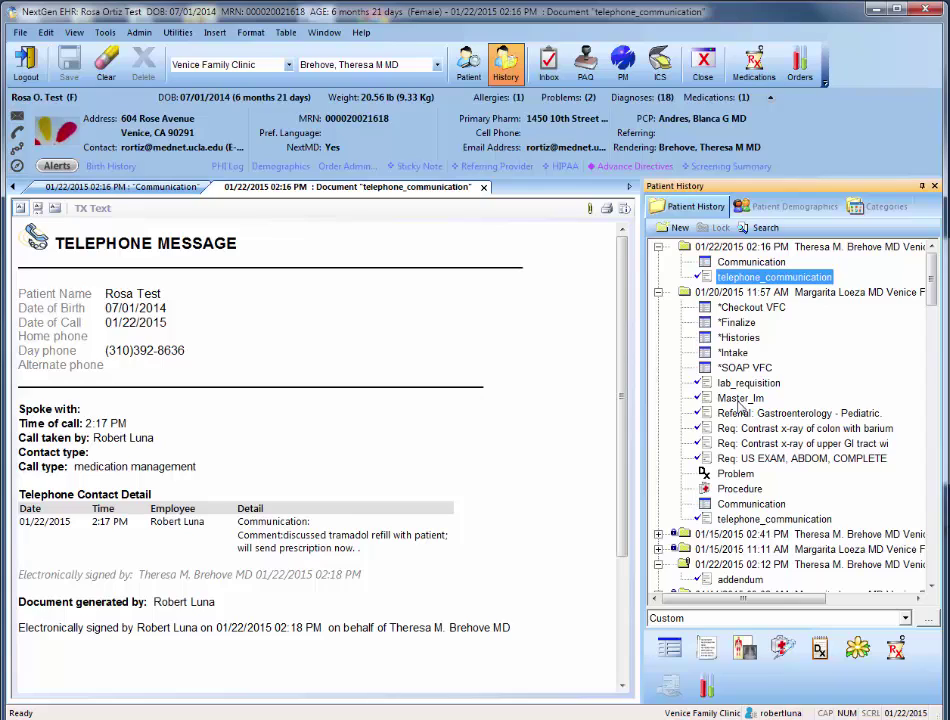
pyautogui.click(658, 293)
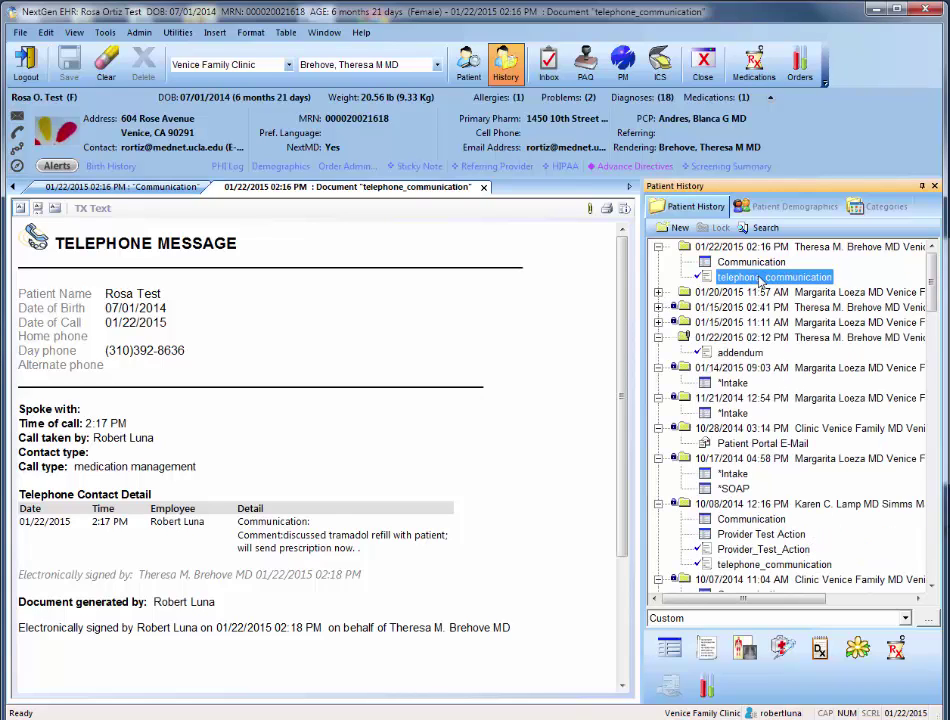